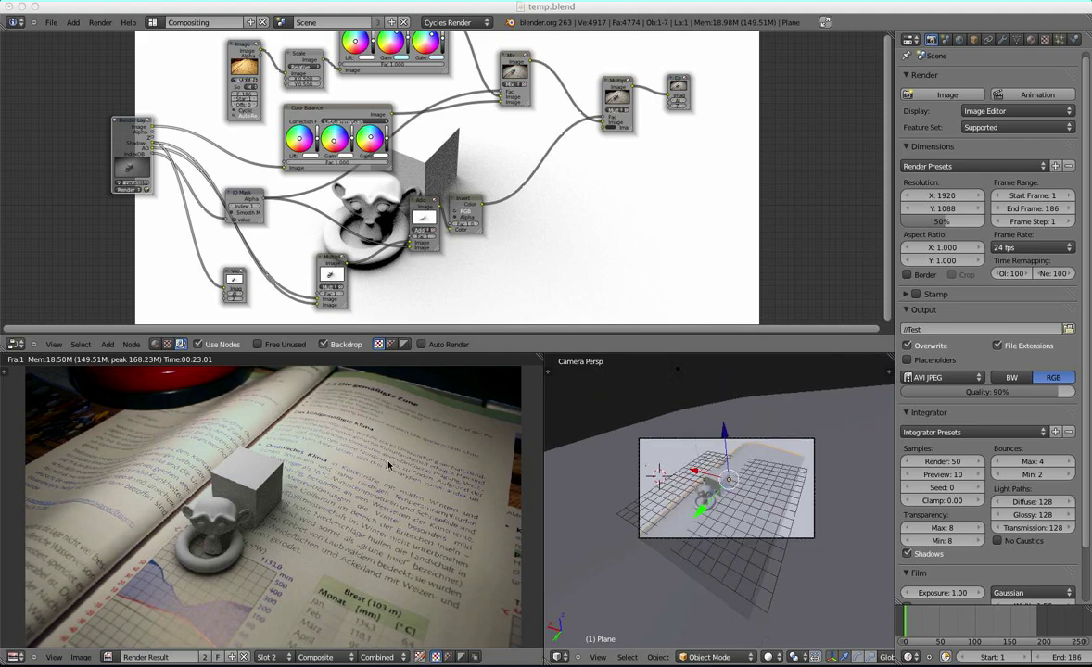
Step: Examine the rendered composite of the monkey head, ring and cube on the book, both close up and as a whole
scroll(266, 555, "up", 3)
scroll(265, 554, "down", 2)
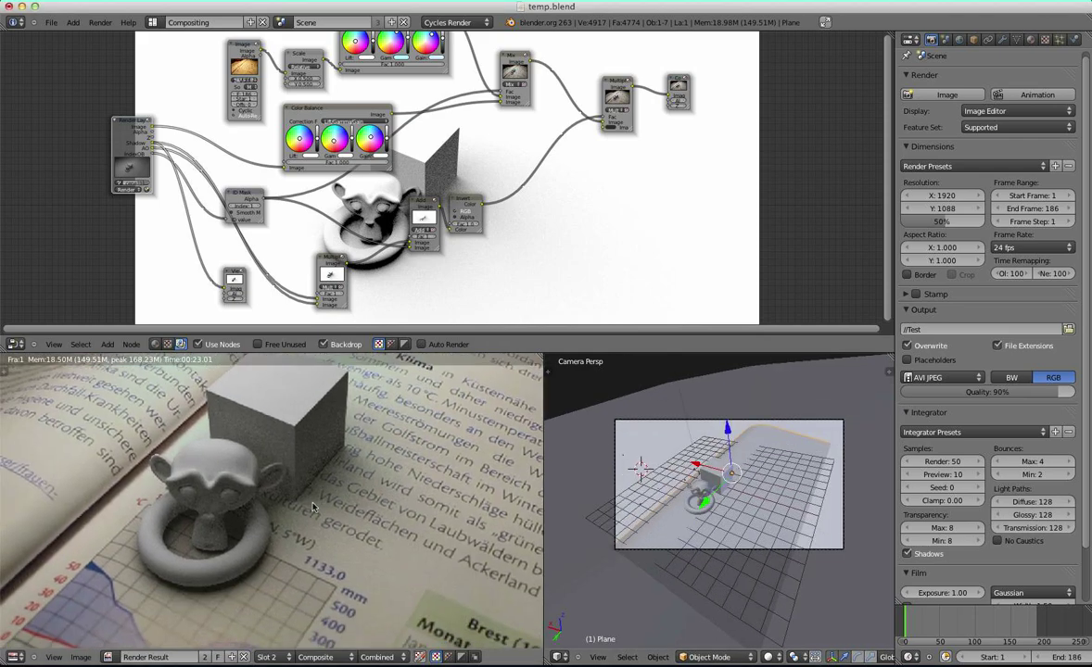
middle_click_drag(283, 459, 283, 469)
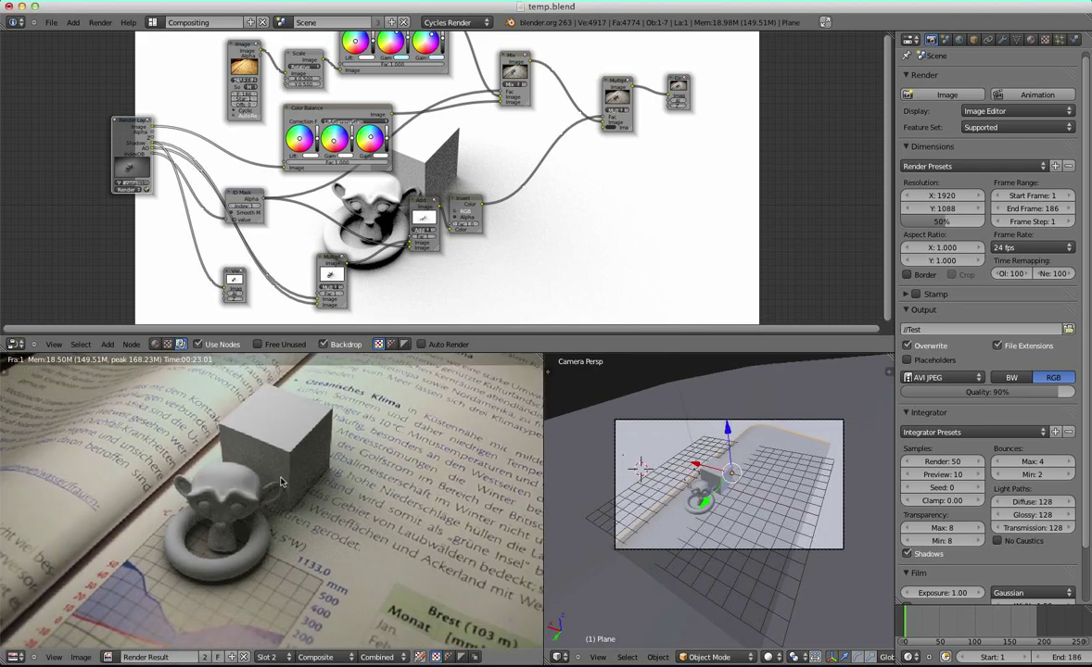
scroll(392, 464, "down", 3)
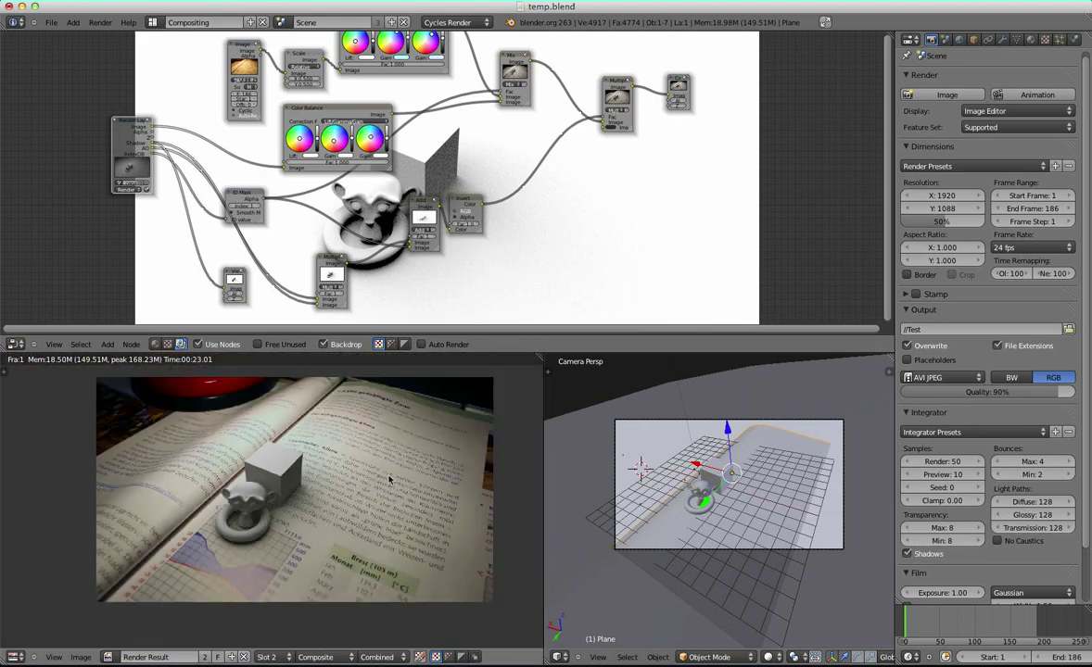
scroll(281, 526, "up", 2)
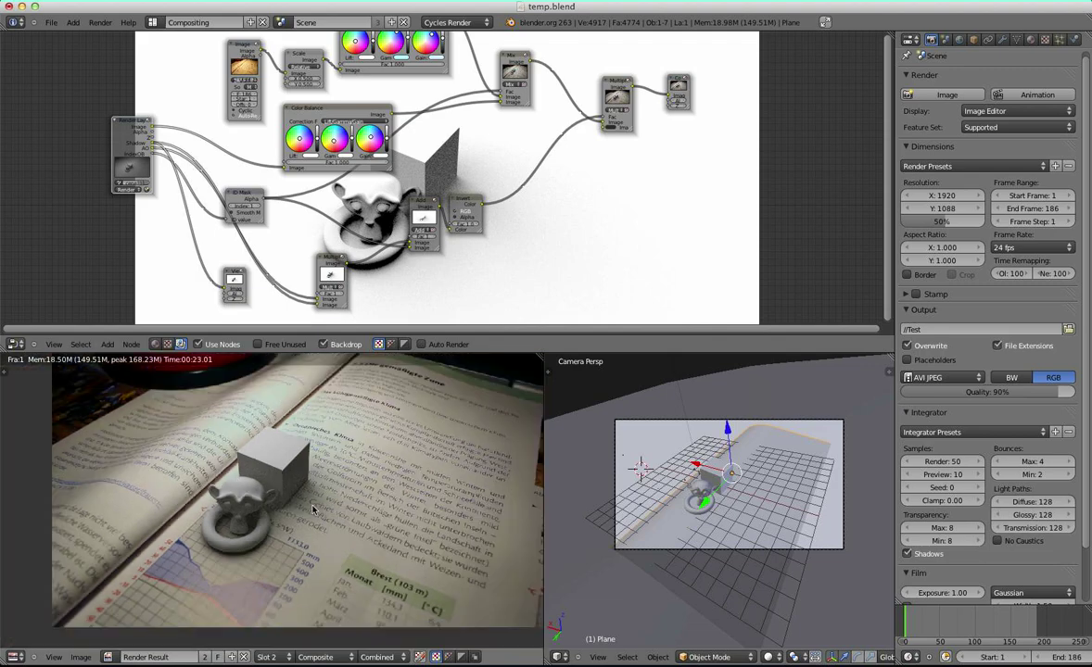
scroll(278, 523, "down", 4)
scroll(282, 526, "up", 5)
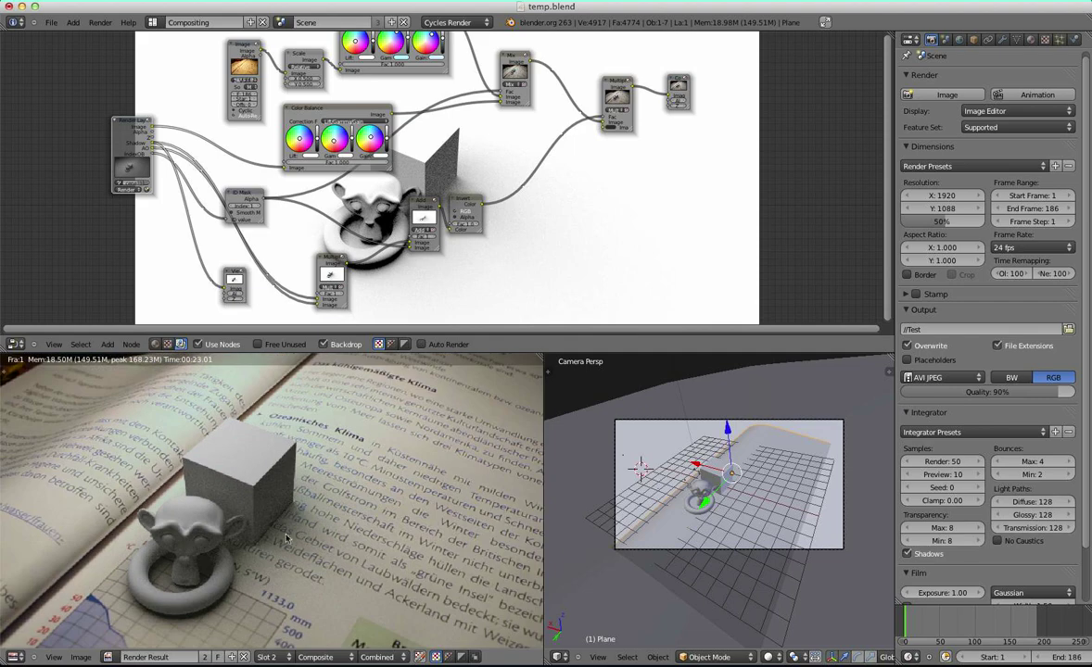
scroll(294, 547, "down", 4)
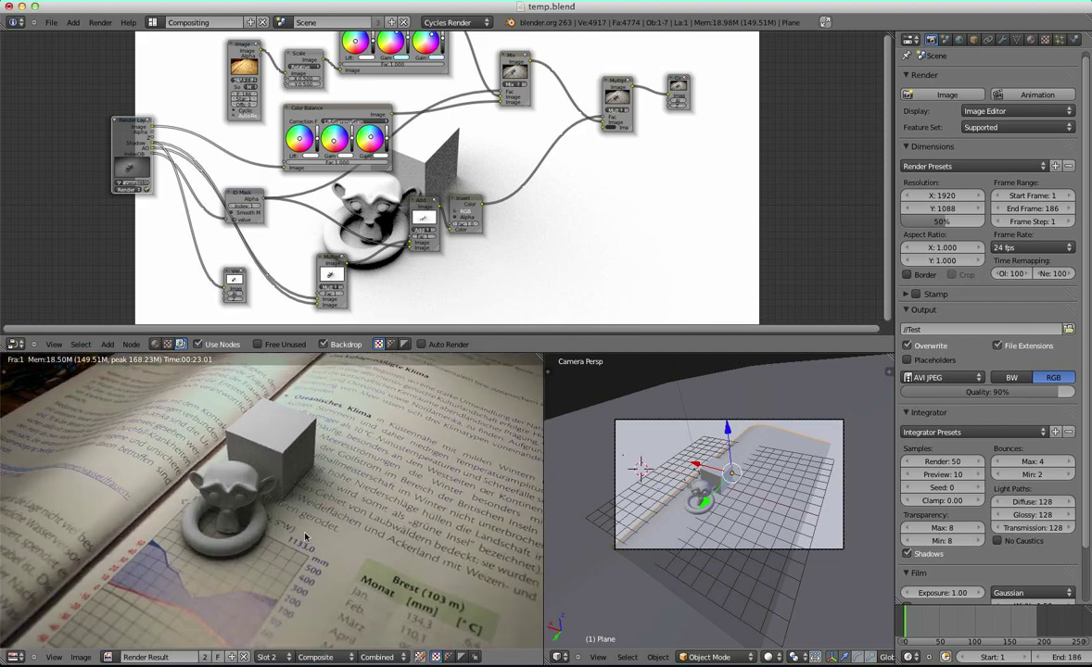
scroll(299, 536, "up", 1)
middle_click_drag(297, 553, 309, 543)
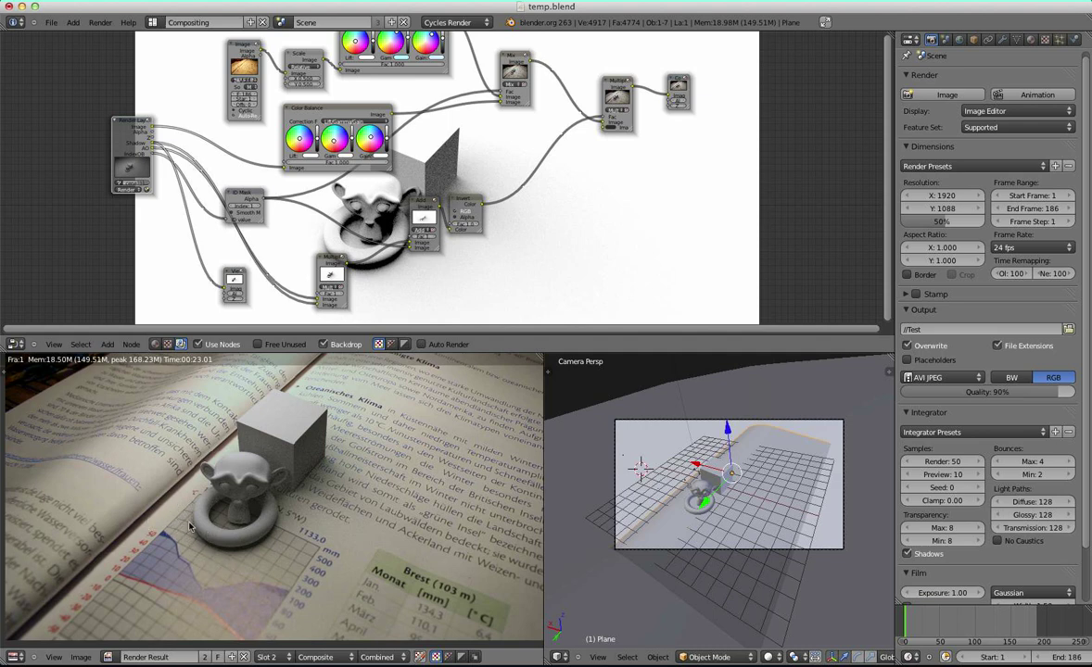
scroll(306, 579, "down", 4)
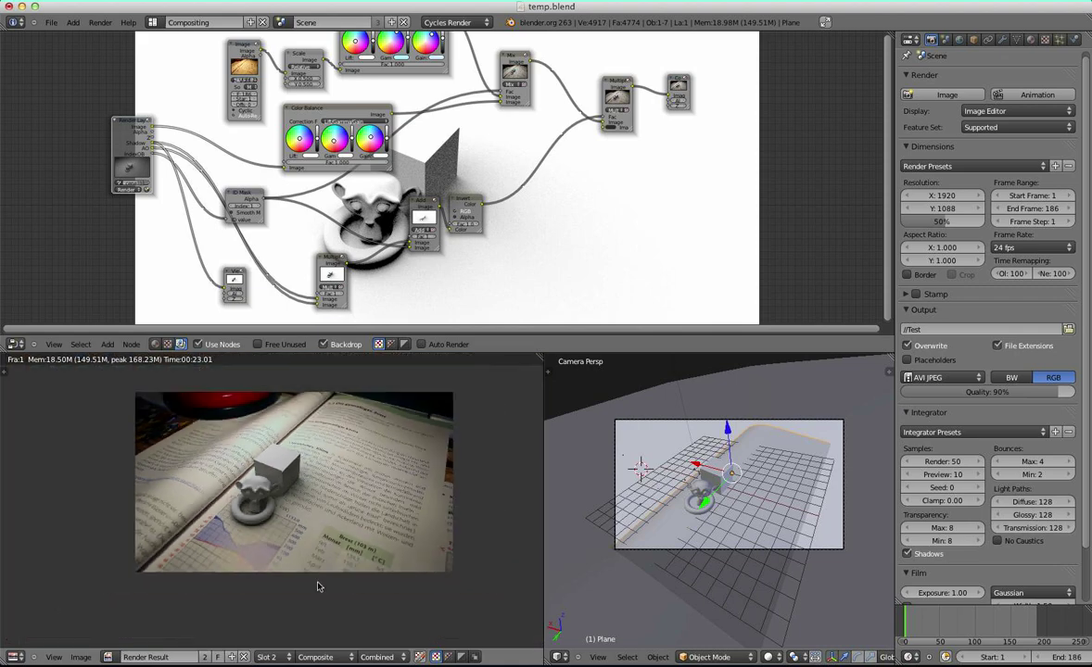
scroll(242, 526, "up", 7)
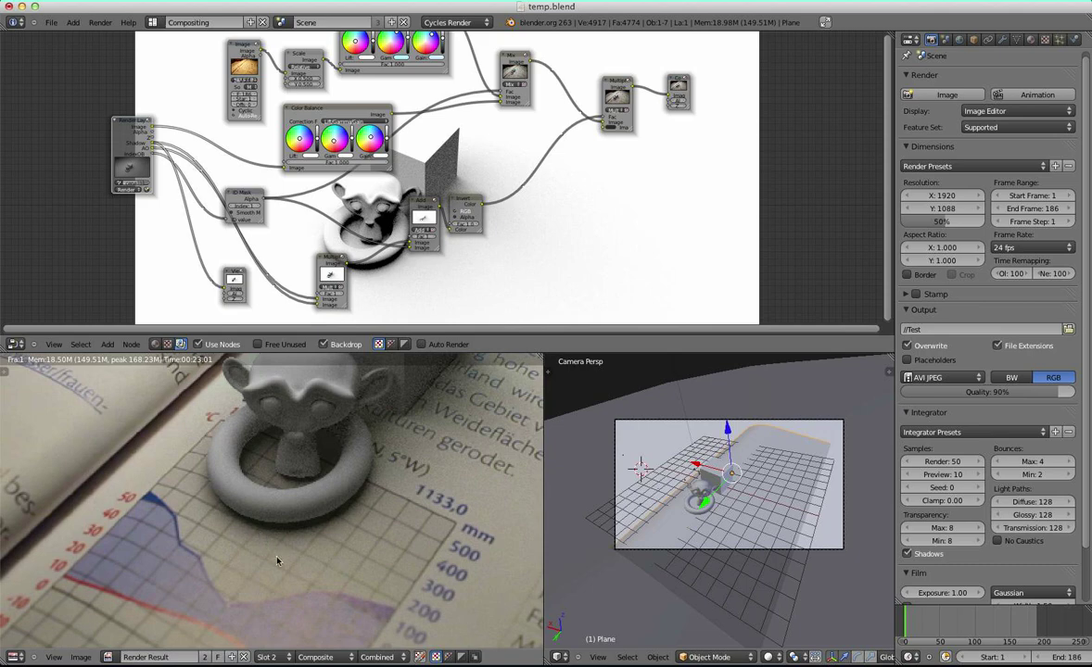
scroll(247, 531, "down", 6)
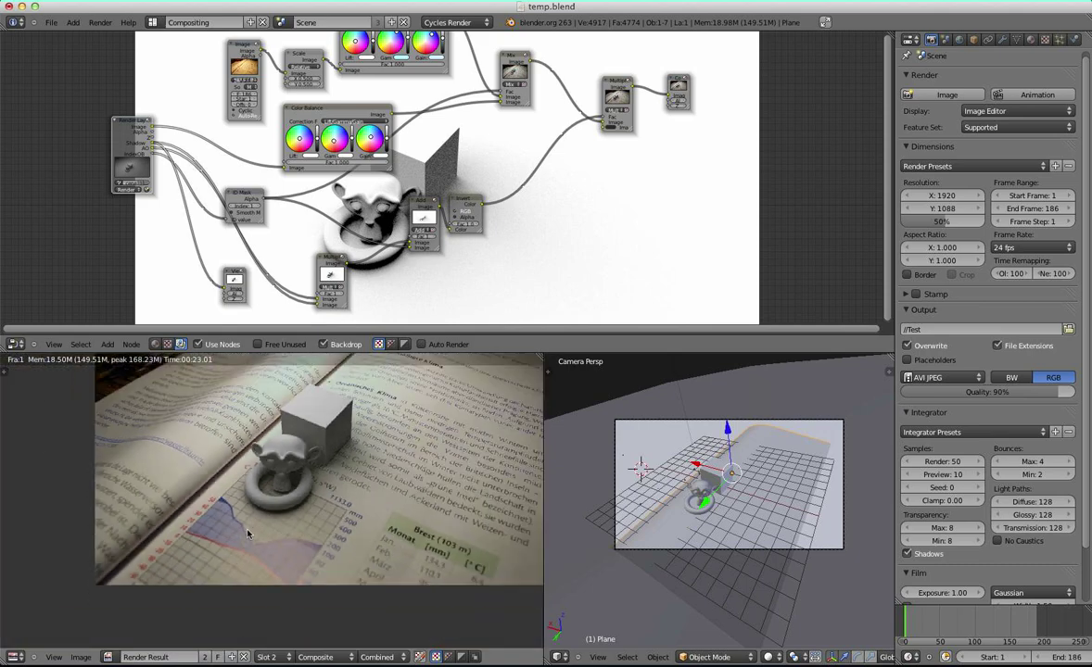
scroll(305, 506, "up", 1)
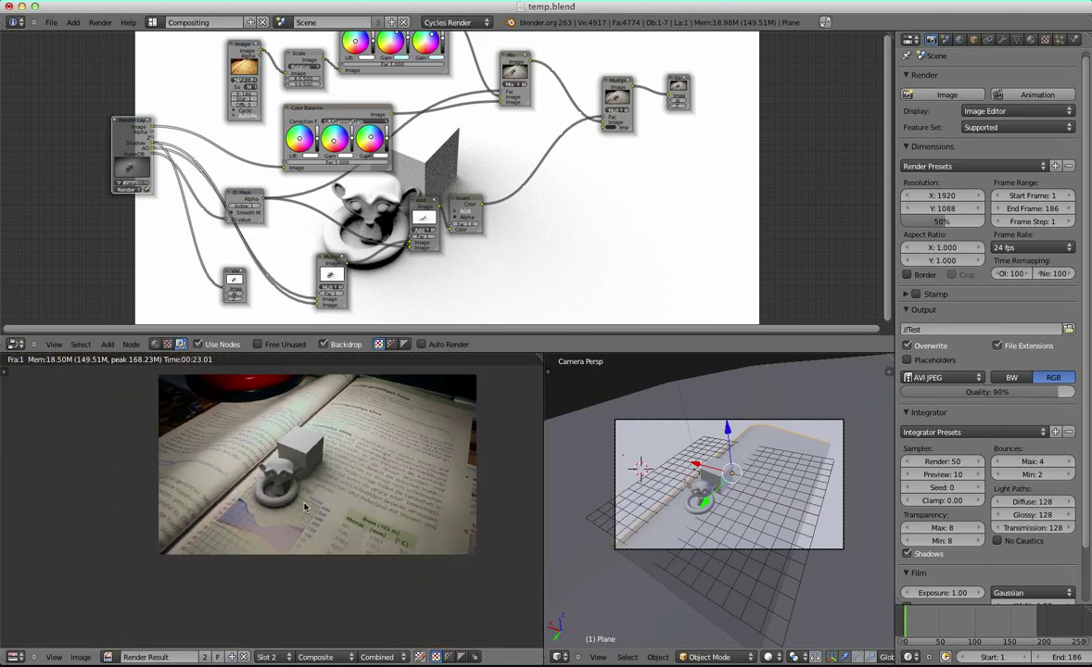
scroll(305, 507, "down", 1)
scroll(307, 513, "up", 2)
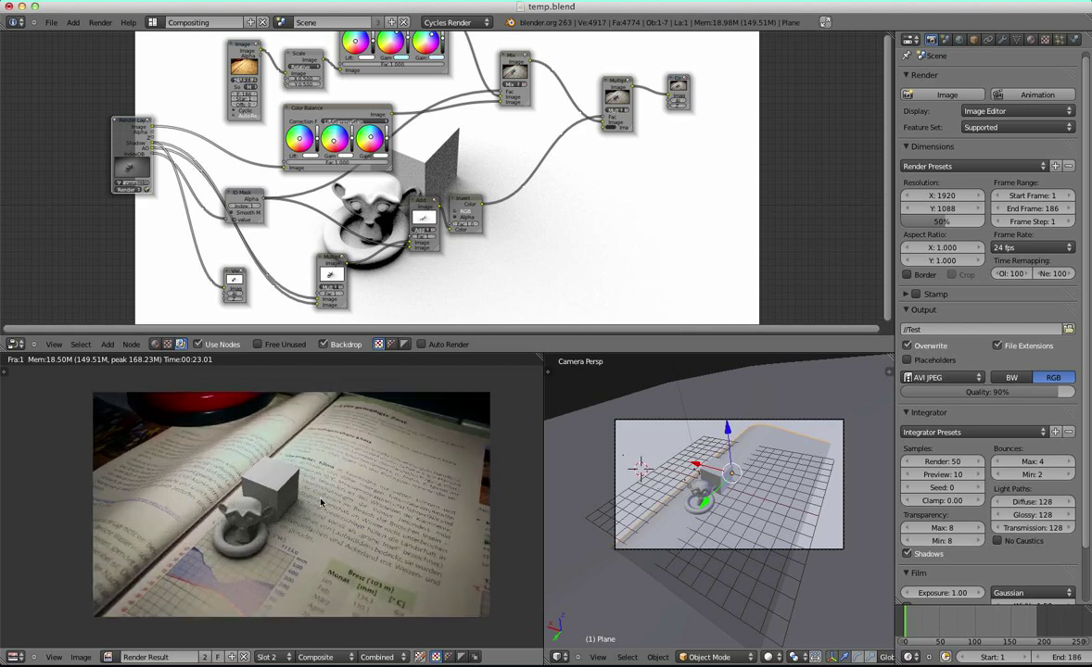
scroll(451, 285, "down", 1)
middle_click_drag(382, 402, 358, 402)
Step: Enlarge the node editor by lowering its border with the render result and the 3D view
scroll(463, 270, "down", 3)
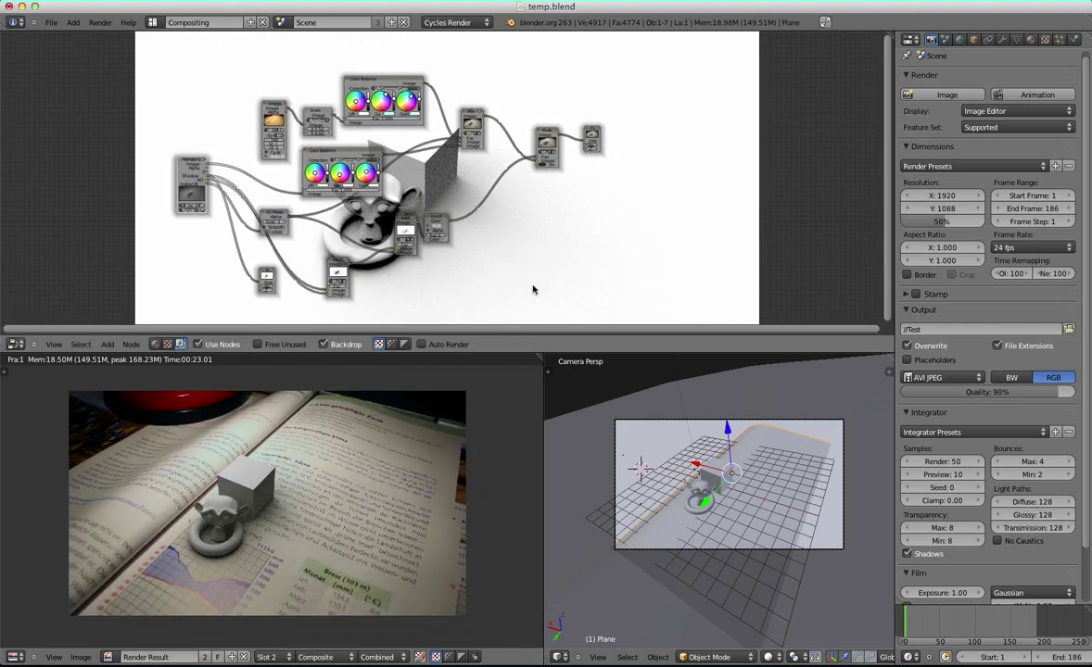
left_click_drag(482, 326, 471, 364)
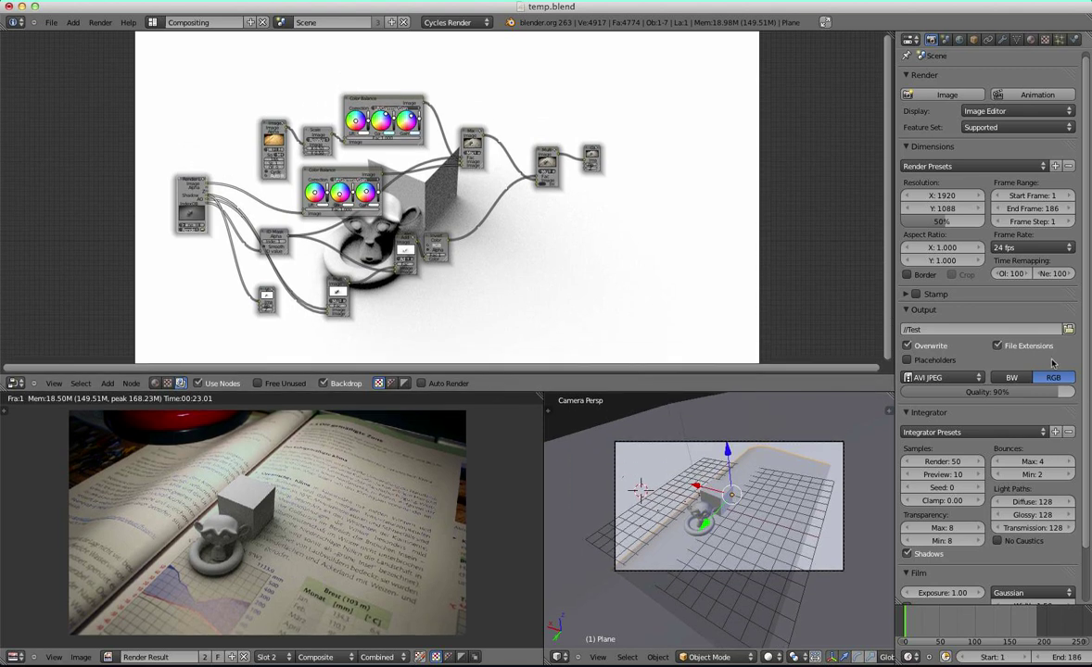
Step: Expand the render layer settings and examine which passes are enabled
scroll(949, 354, "down", 3)
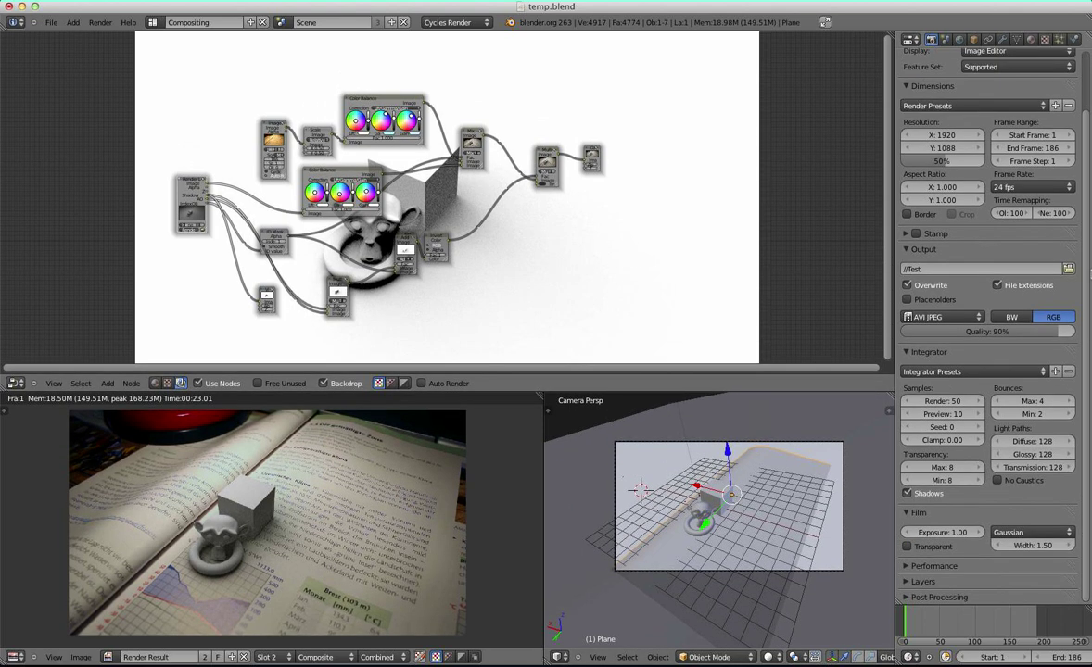
left_click(909, 581)
scroll(935, 517, "down", 5)
scroll(933, 473, "down", 6)
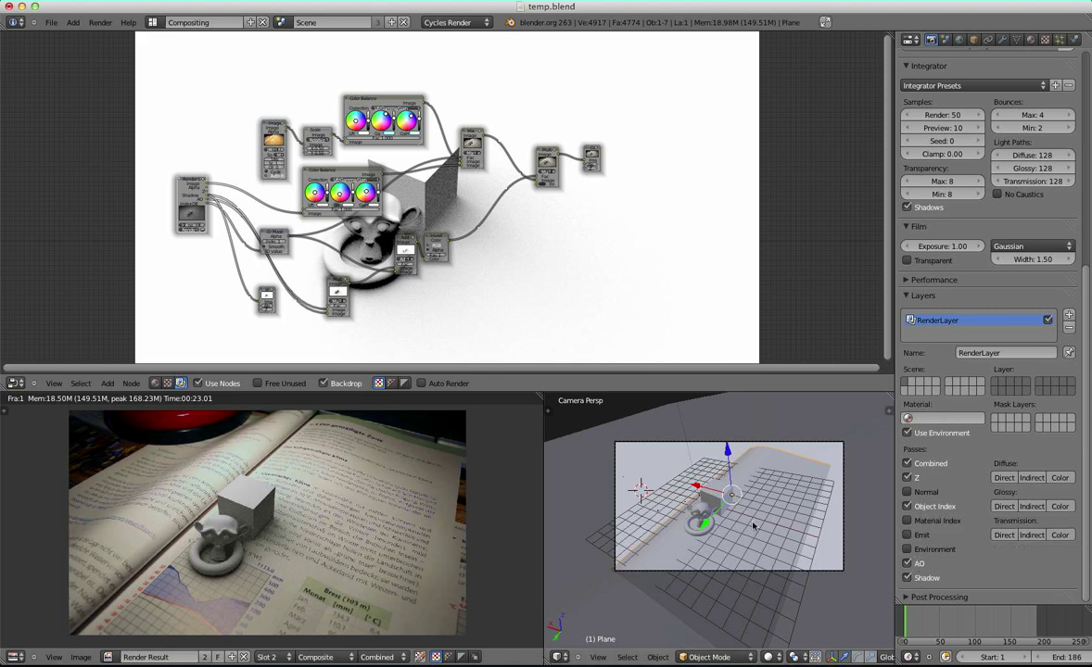
Step: Select the cube in the 3D view and show its object settings with the Pass Index
middle_click_drag(686, 501, 703, 496)
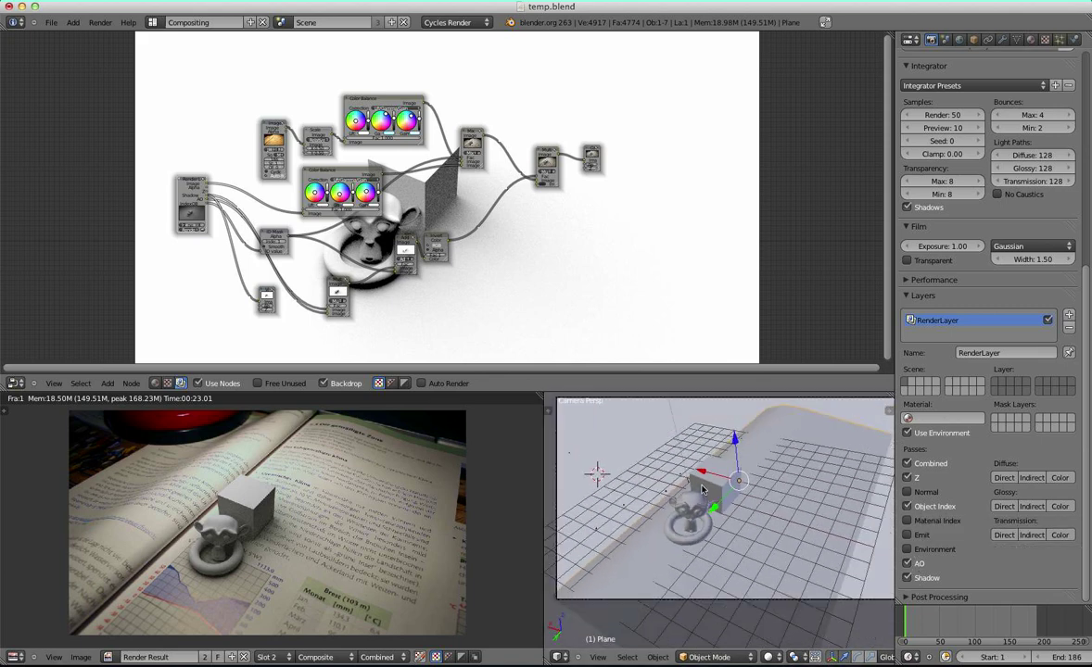
key("ctrl+z")
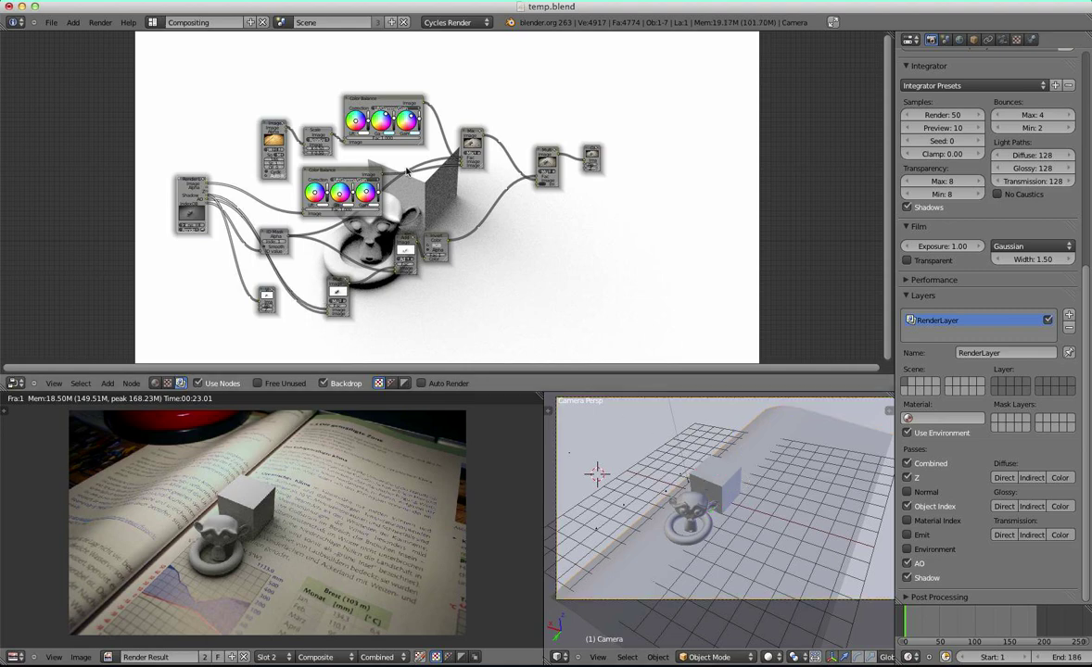
scroll(645, 466, "up", 2)
right_click(727, 475)
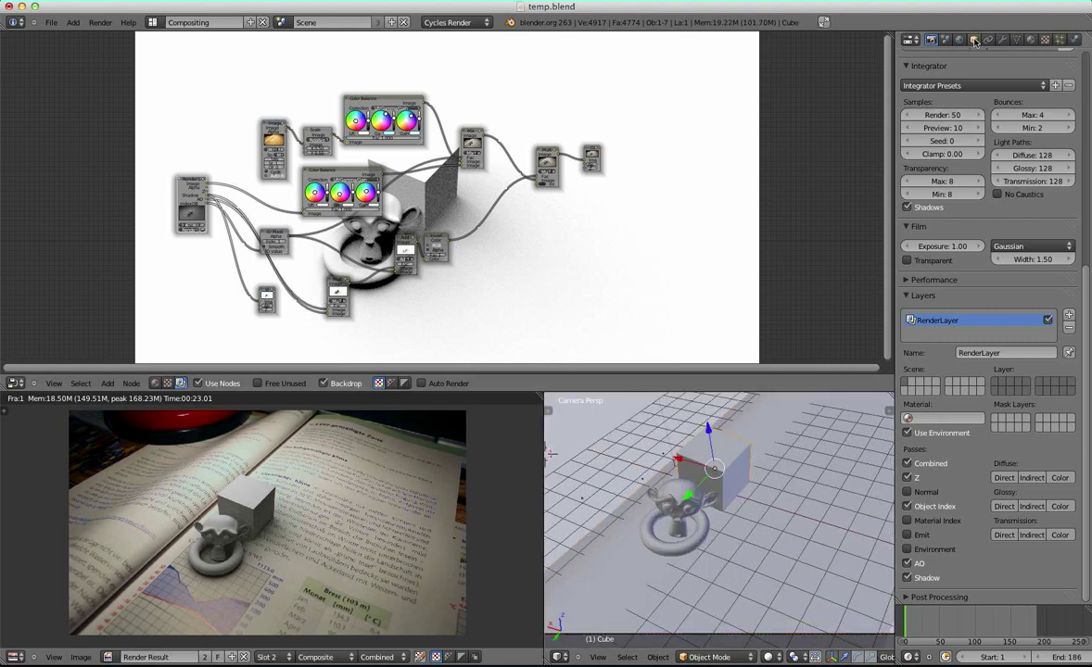
left_click(973, 40)
scroll(155, 549, "up", 4)
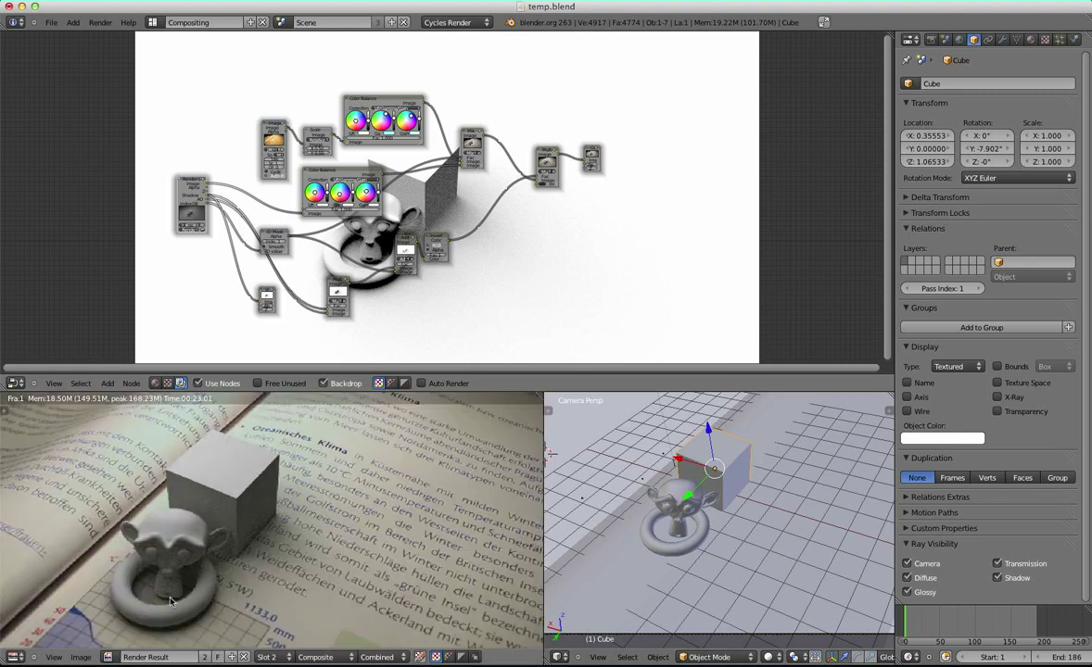
middle_click_drag(219, 550, 230, 539)
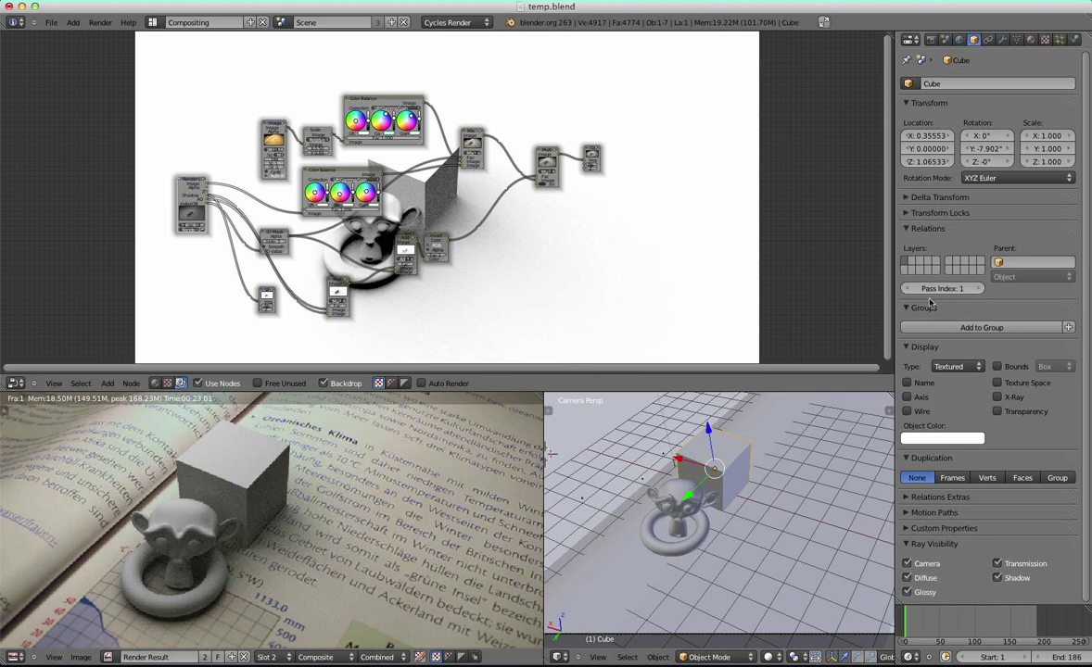
Step: Shift the Render Layers node and the Color Balance node it feeds slightly to the left in the node tree
scroll(441, 293, "up", 3)
middle_click_drag(439, 288, 637, 283)
scroll(480, 278, "up", 1)
scroll(480, 278, "up", 1)
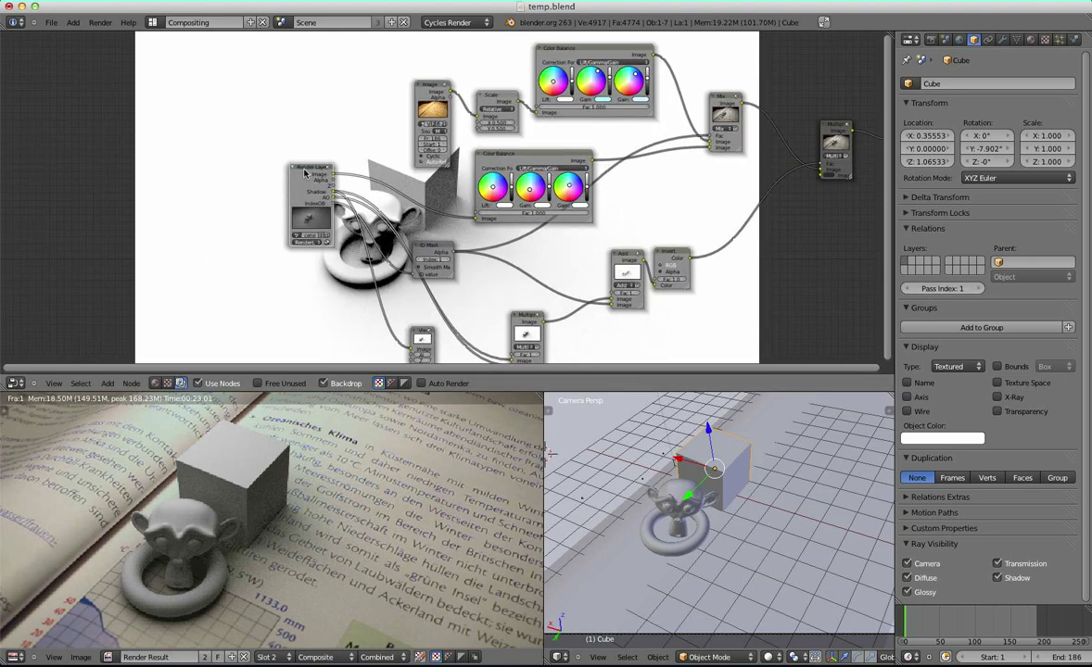
left_click_drag(306, 169, 281, 169)
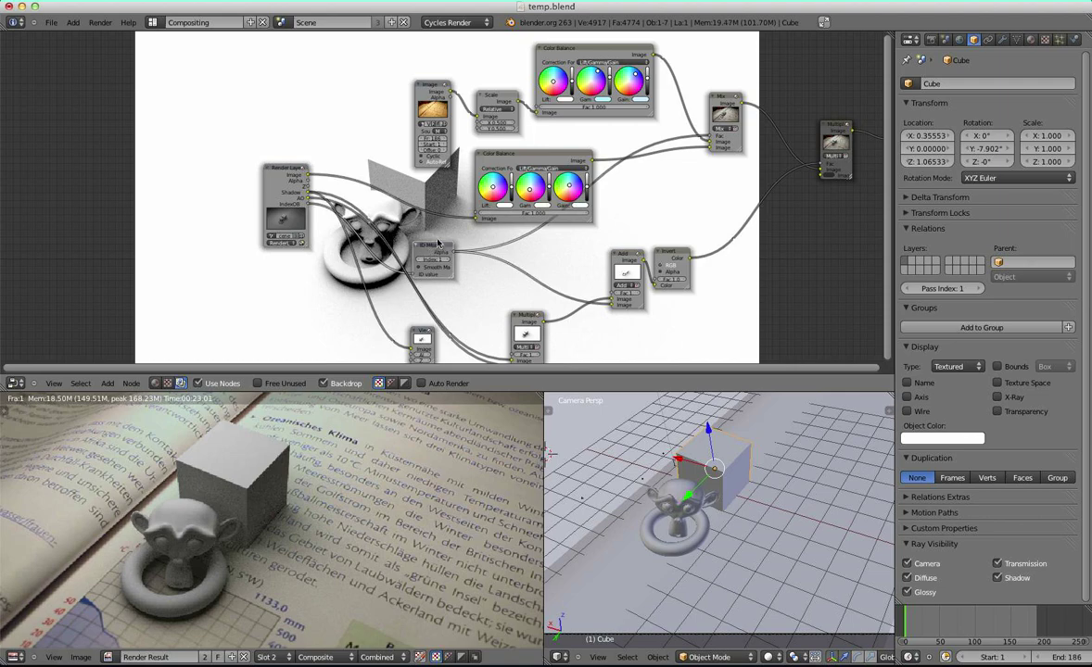
middle_click_drag(411, 249, 313, 242)
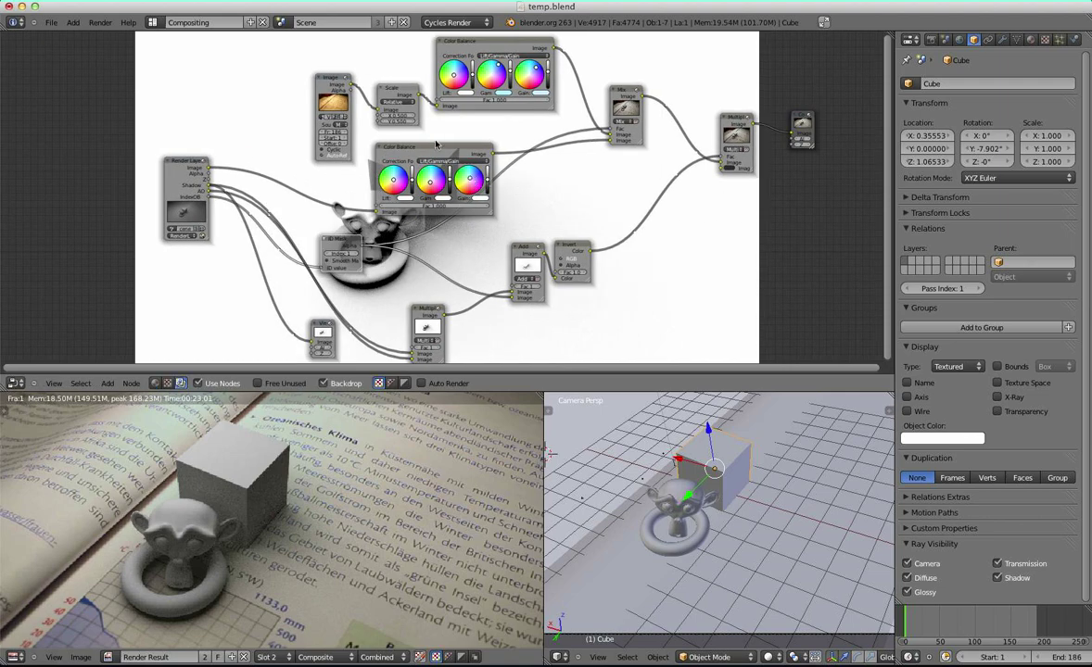
left_click_drag(434, 143, 418, 147)
Step: Move the Image, Scale and Color Balance nodes of the footage branch upward, and the Render Layers' Color Balance node up and left
scroll(418, 147, "down", 4)
middle_click_drag(318, 97, 443, 150)
scroll(443, 150, "down", 1)
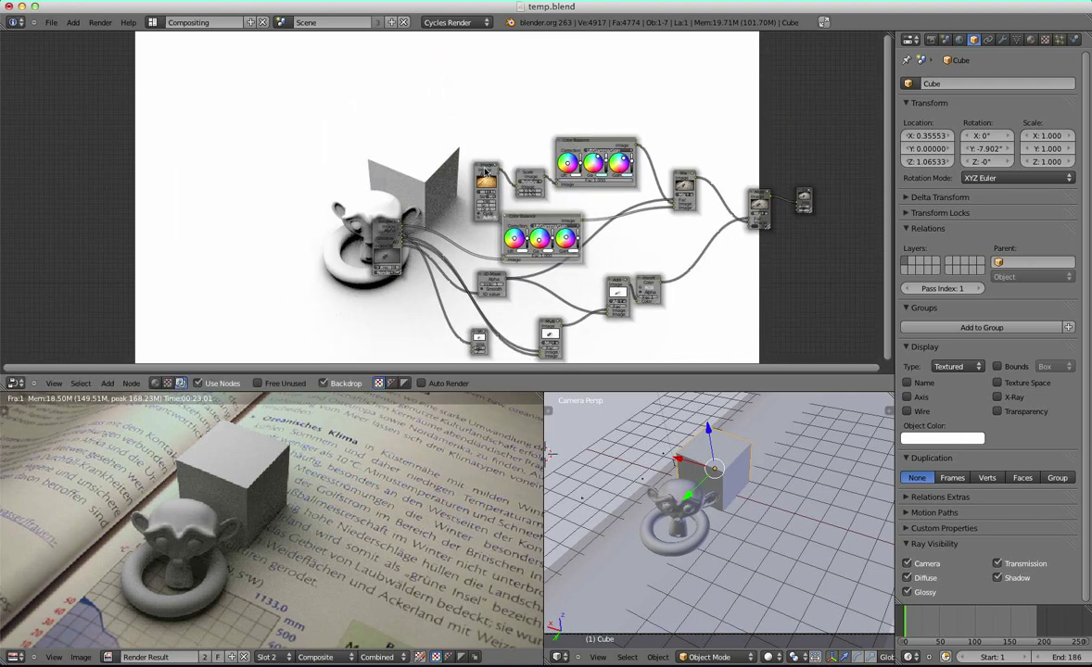
left_click_drag(485, 172, 458, 80)
left_click_drag(528, 174, 504, 87)
left_click_drag(577, 129, 572, 67)
left_click_drag(510, 217, 456, 175)
Step: Arrange the footage's Image, Scale and Color Balance nodes in a tidy row slightly further up and left
middle_click_drag(657, 233, 519, 211)
scroll(599, 223, "down", 2)
scroll(599, 224, "up", 4)
middle_click_drag(554, 253, 629, 190)
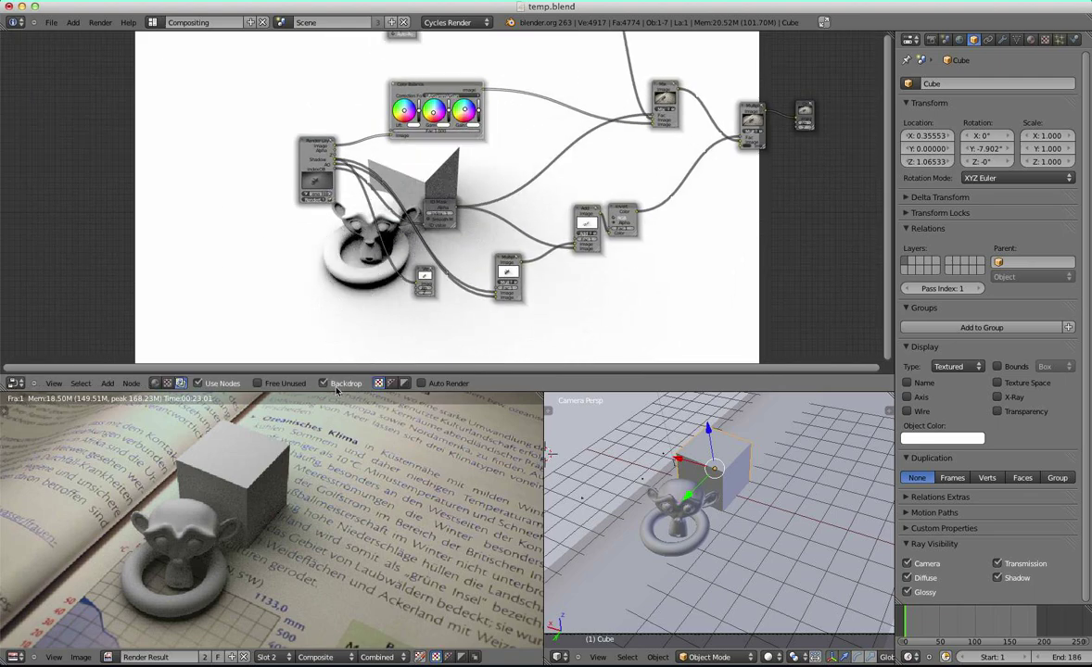
scroll(331, 433, "down", 2)
scroll(344, 401, "up", 3)
scroll(480, 275, "up", 4)
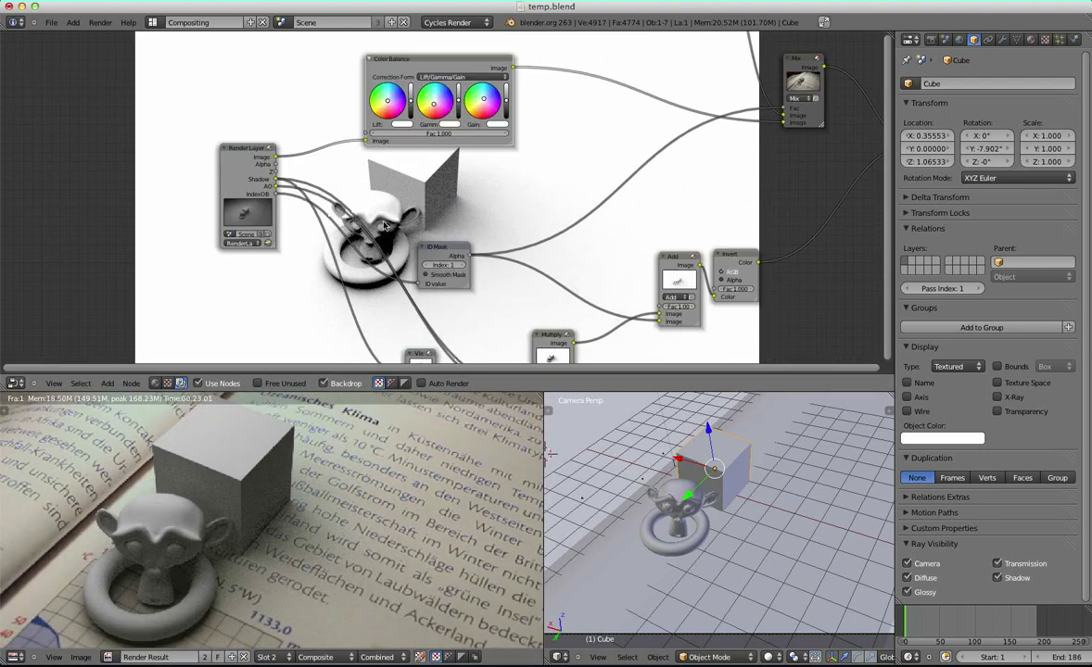
middle_click_drag(499, 59, 423, 149)
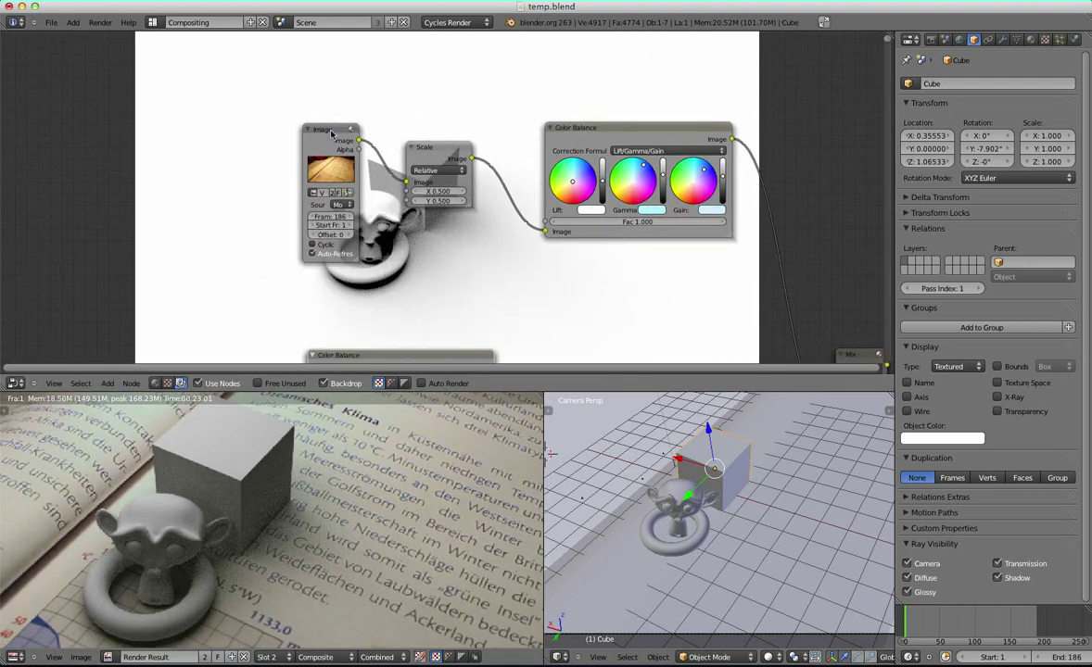
left_click_drag(327, 130, 274, 112)
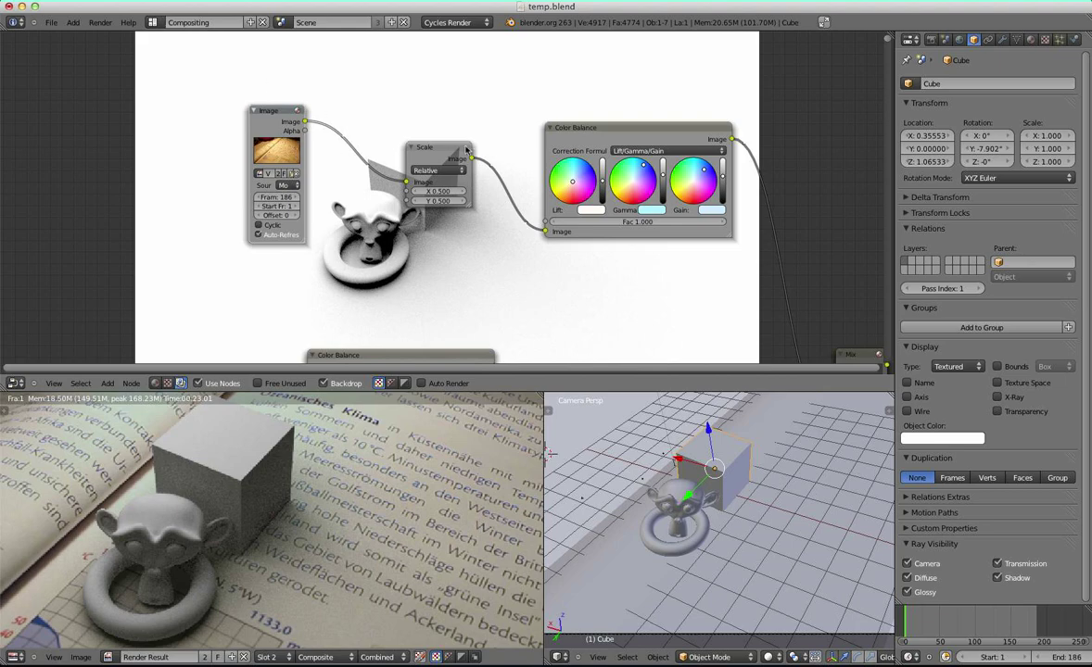
left_click_drag(466, 150, 413, 126)
left_click_drag(639, 128, 590, 112)
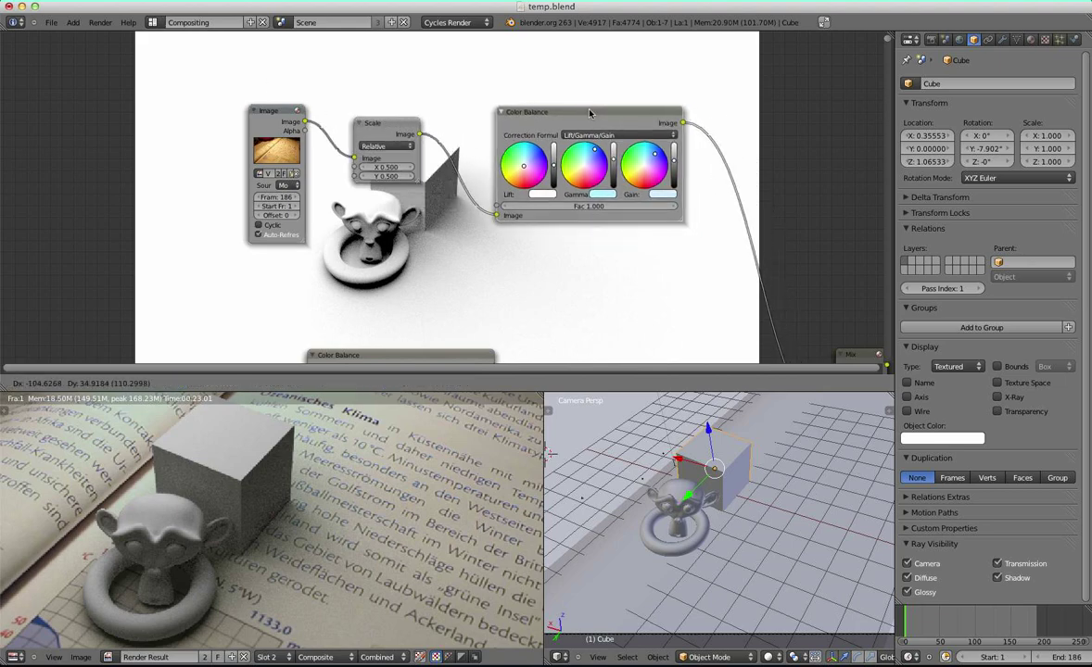
Step: Nudge the Color Balance node that follows the Scale node slightly up and to the left
scroll(257, 497, "down", 6)
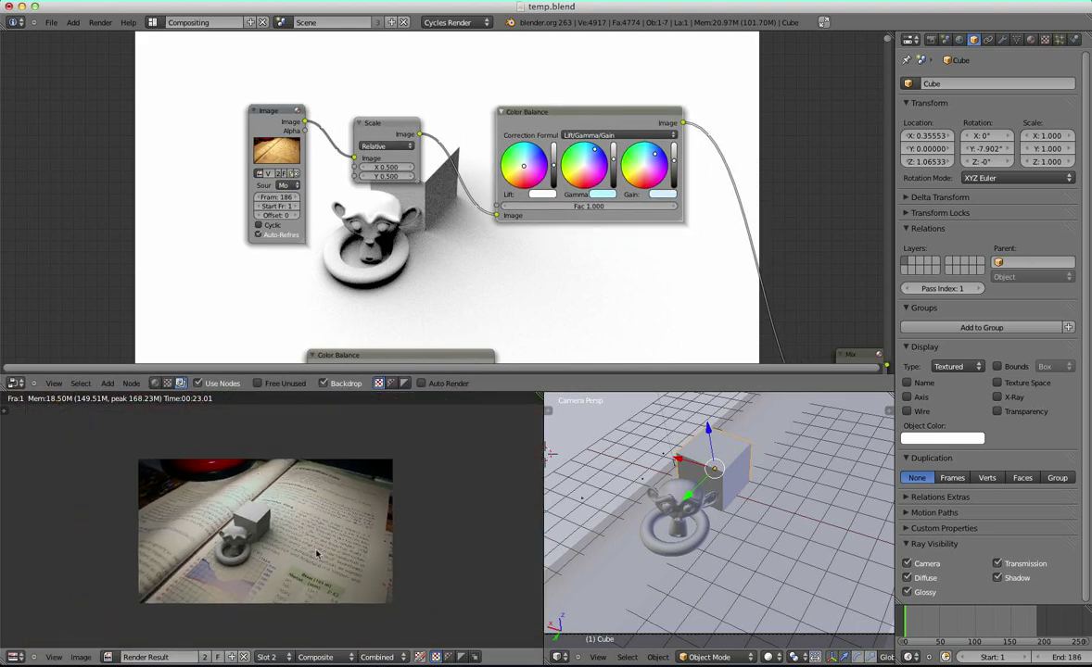
scroll(314, 510, "up", 2)
scroll(548, 357, "up", 1)
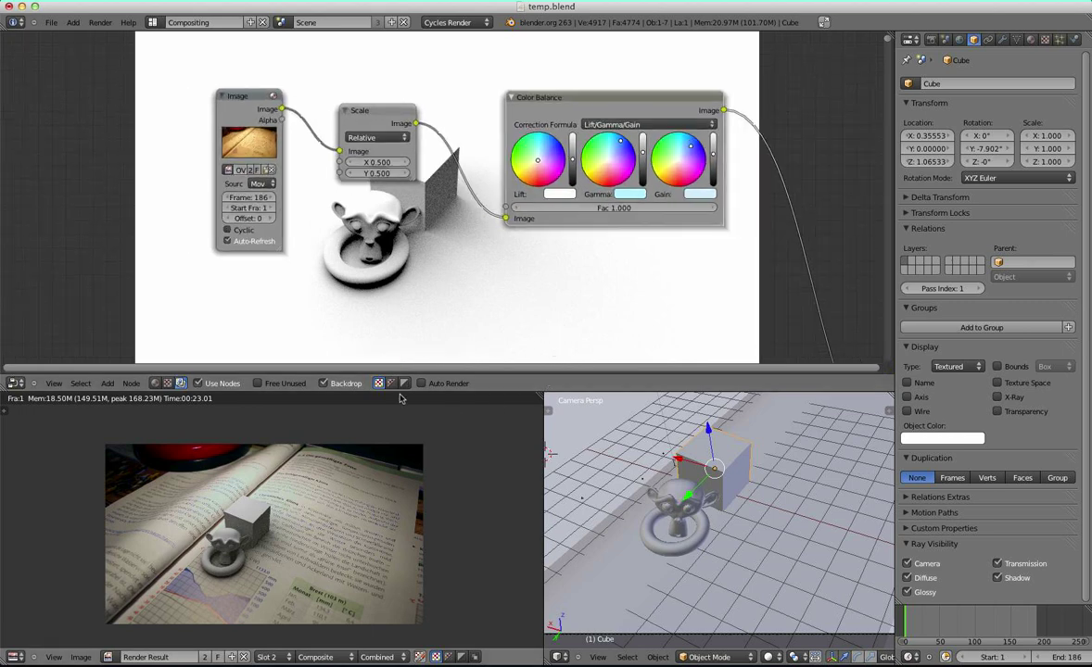
middle_click_drag(338, 432, 300, 424)
scroll(573, 320, "down", 1)
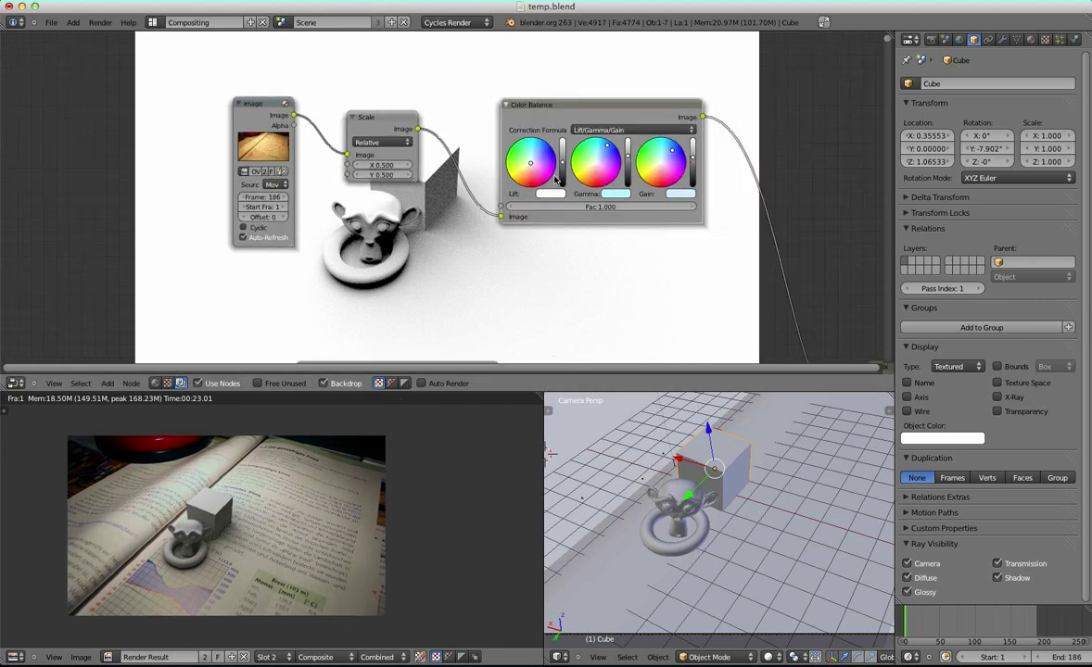
middle_click_drag(608, 132, 546, 153)
mouse_move(531, 130)
left_mouse_down()
mouse_move(540, 131)
mouse_move(527, 114)
left_mouse_up()
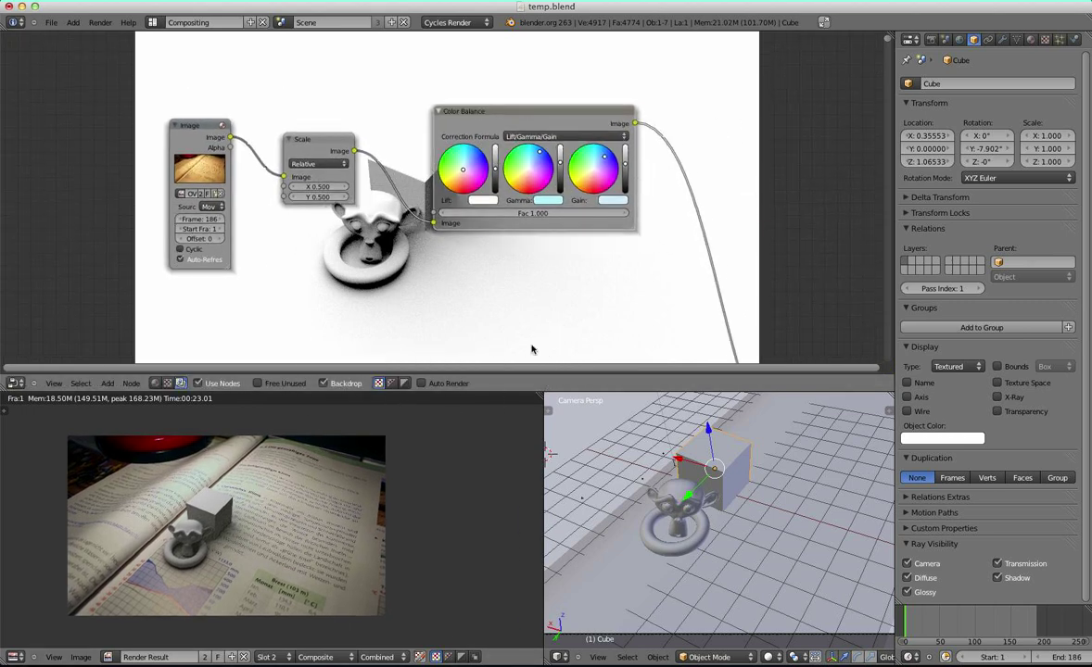
Step: Move the footage's Image node slightly up and left, away from the Scale node
scroll(352, 175, "up", 4)
middle_click_drag(125, 204, 431, 262)
scroll(432, 259, "up", 7)
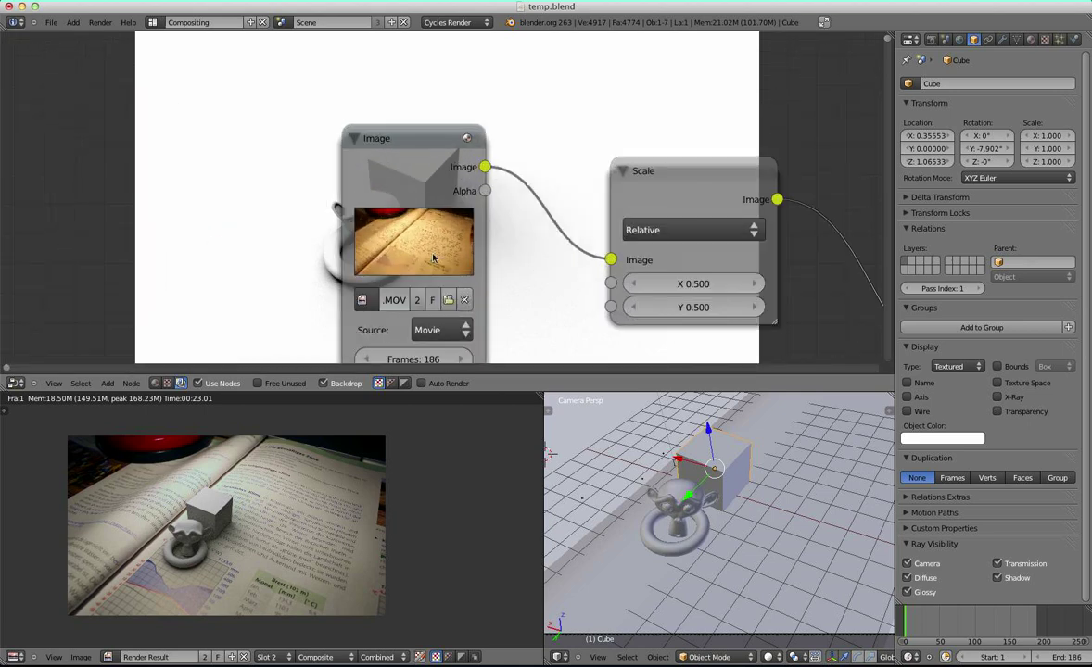
scroll(417, 261, "down", 2)
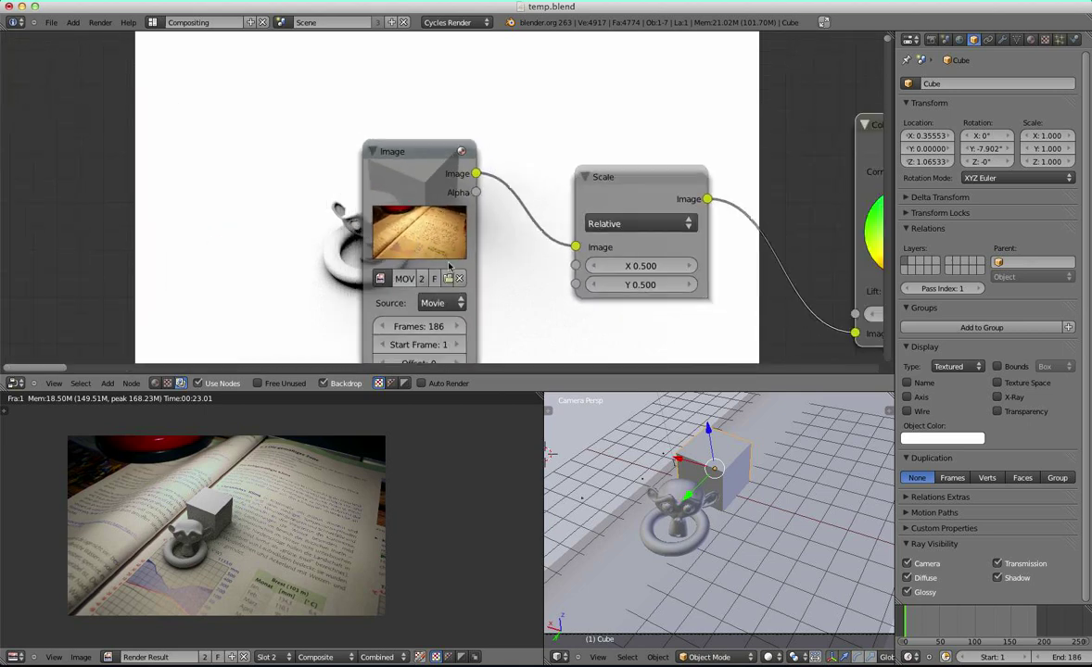
scroll(443, 256, "down", 3)
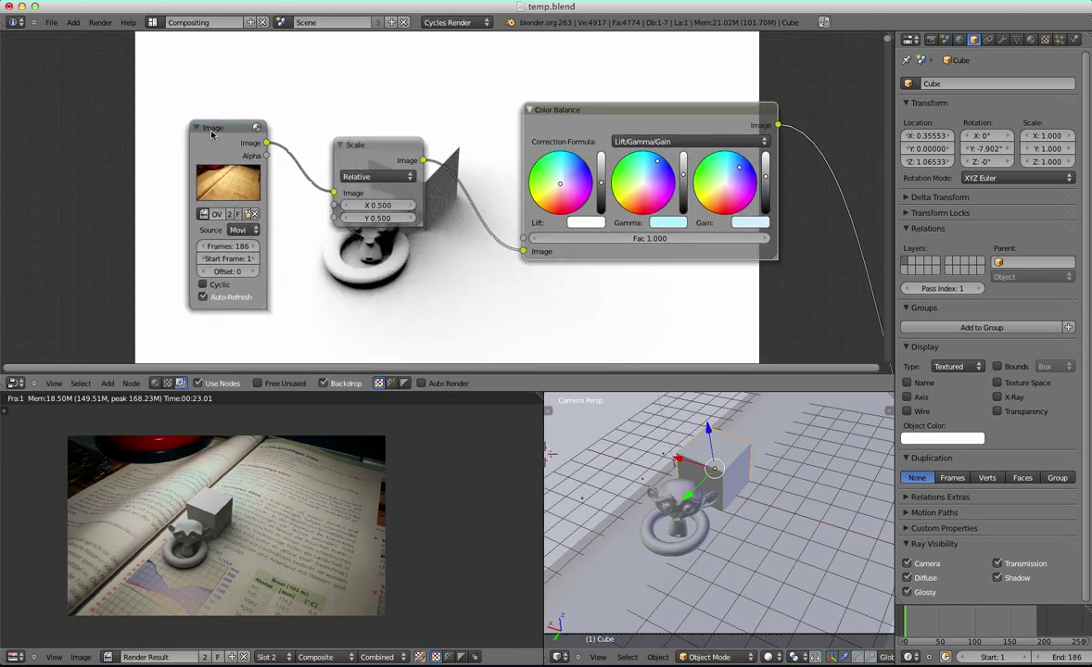
left_click_drag(212, 133, 183, 119)
Step: Move the Render Layers node left and down, and nudge the Color Balance node it feeds slightly down and right
scroll(473, 280, "down", 10)
scroll(348, 290, "up", 2)
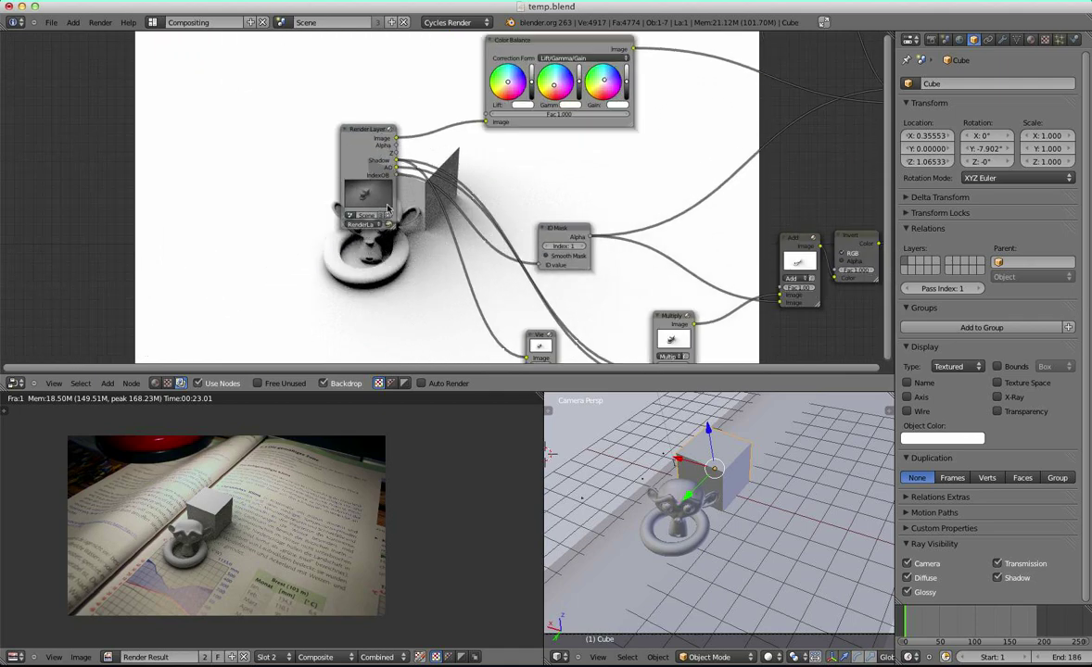
left_click_drag(366, 139, 317, 163)
middle_click_drag(545, 48, 362, 102)
left_click_drag(366, 98, 373, 111)
Step: Raise the Mix node in the node tree and shift the footage's Color Balance node slightly left
scroll(435, 134, "up", 2)
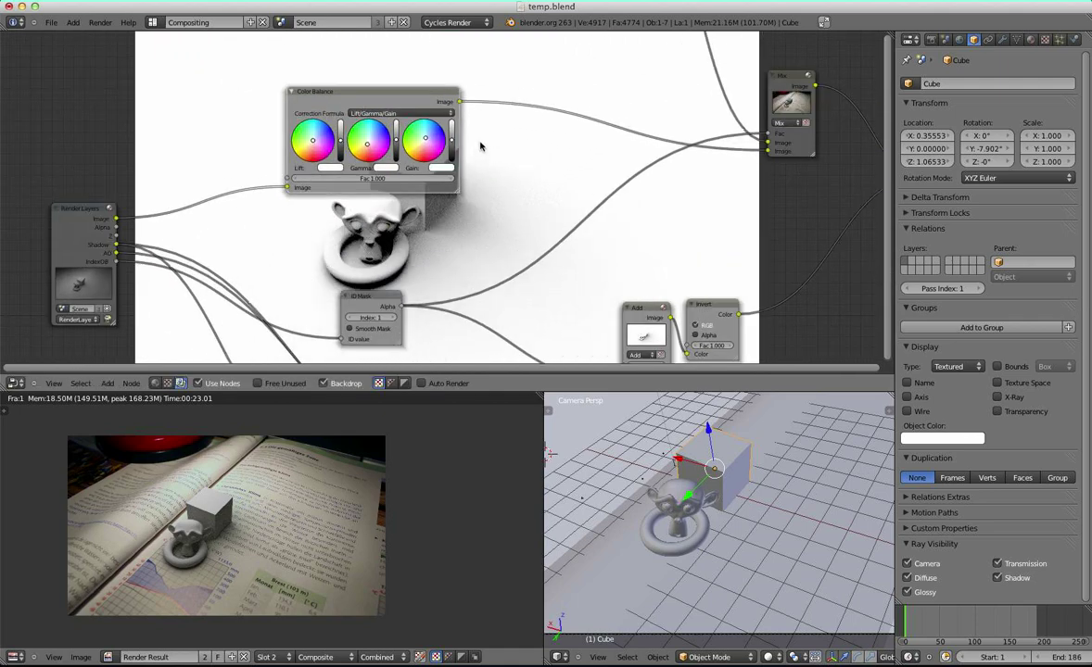
middle_click_drag(591, 102, 553, 140)
middle_click_drag(719, 114, 660, 158)
left_click_drag(697, 149, 689, 128)
scroll(599, 191, "down", 2)
middle_click_drag(599, 191, 589, 260)
left_click_drag(649, 215, 663, 144)
middle_click_drag(368, 87, 388, 158)
left_click_drag(434, 100, 418, 100)
Step: Move the ID Mask node up and to the right, below the Render Layers' Color Balance node
middle_click_drag(650, 293, 651, 259)
scroll(650, 259, "up", 2)
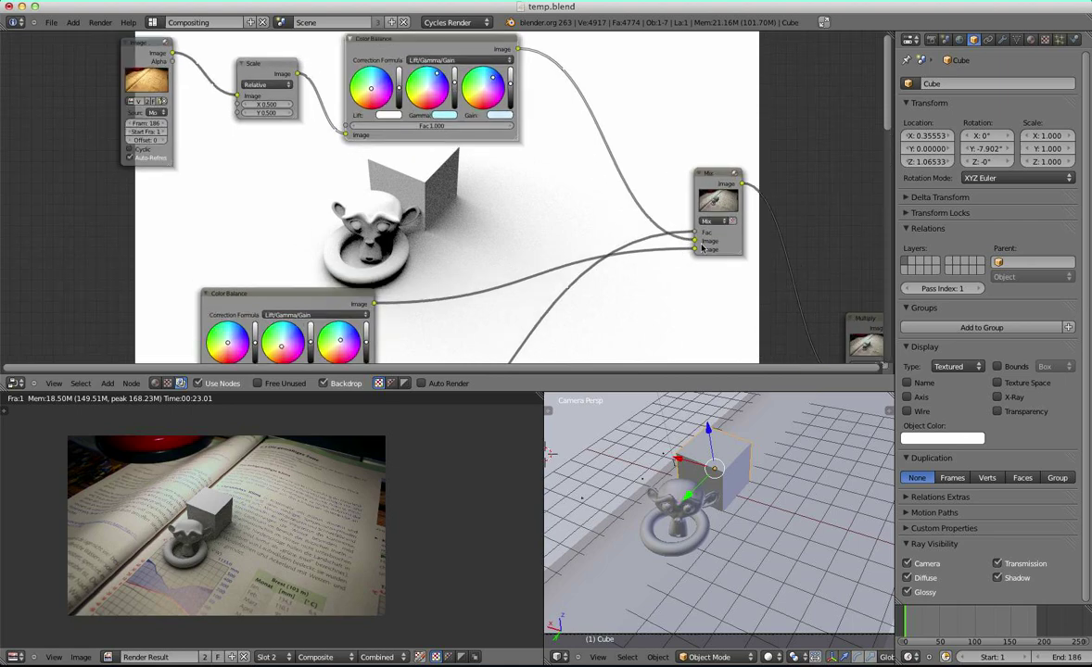
middle_click_drag(578, 344, 636, 276)
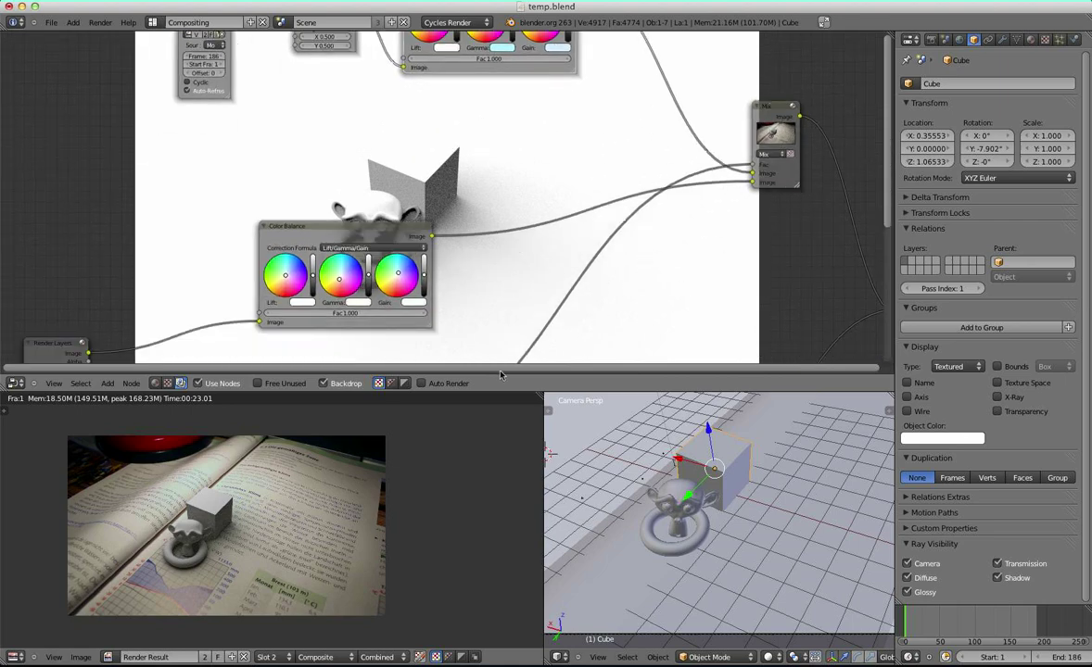
scroll(722, 165, "down", 3)
middle_click_drag(719, 198, 604, 196)
scroll(619, 199, "down", 1)
middle_click_drag(527, 220, 606, 115)
middle_click_drag(383, 257, 523, 236)
scroll(491, 251, "up", 2)
left_click_drag(483, 249, 512, 208)
scroll(235, 210, "up", 2)
scroll(237, 213, "up", 1)
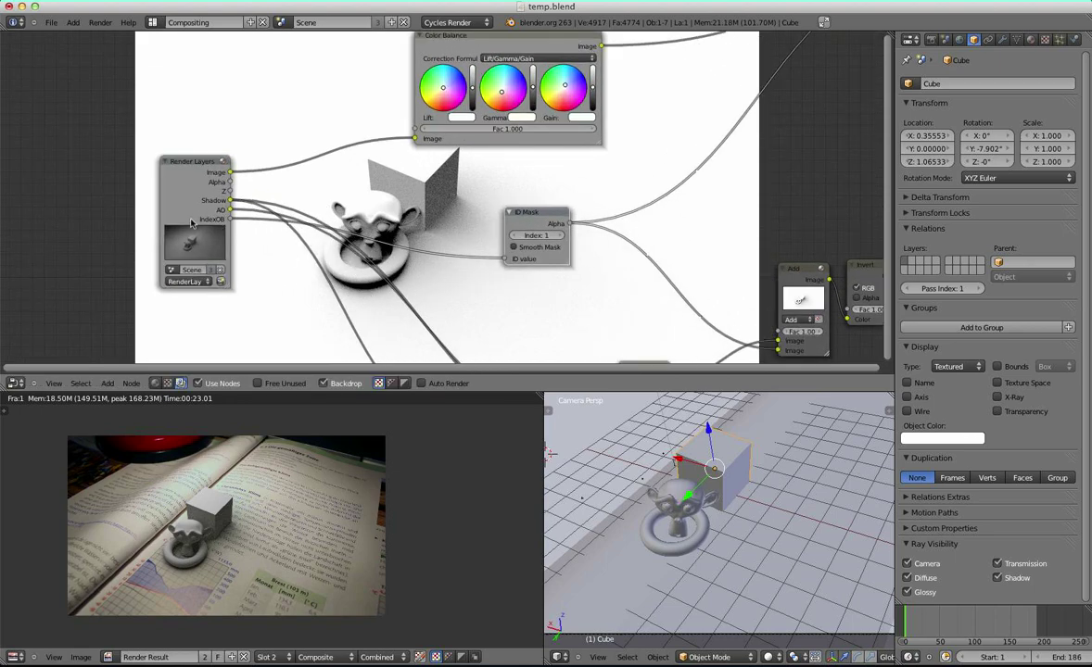
Step: Link the Mix node's Image output directly to the Composite node, bypassing Multiply, and inspect the objects in the render result
middle_click_drag(564, 231, 342, 243)
scroll(342, 243, "down", 5)
middle_click_drag(743, 206, 646, 274)
left_click_drag(538, 96, 691, 210)
scroll(309, 491, "up", 5)
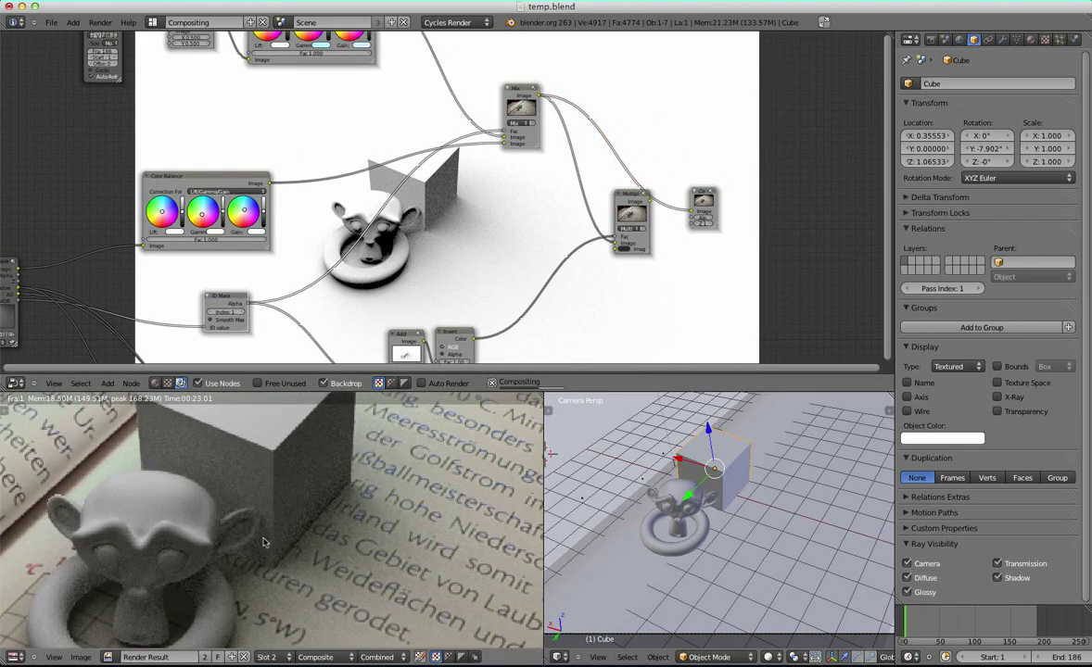
scroll(310, 492, "up", 3)
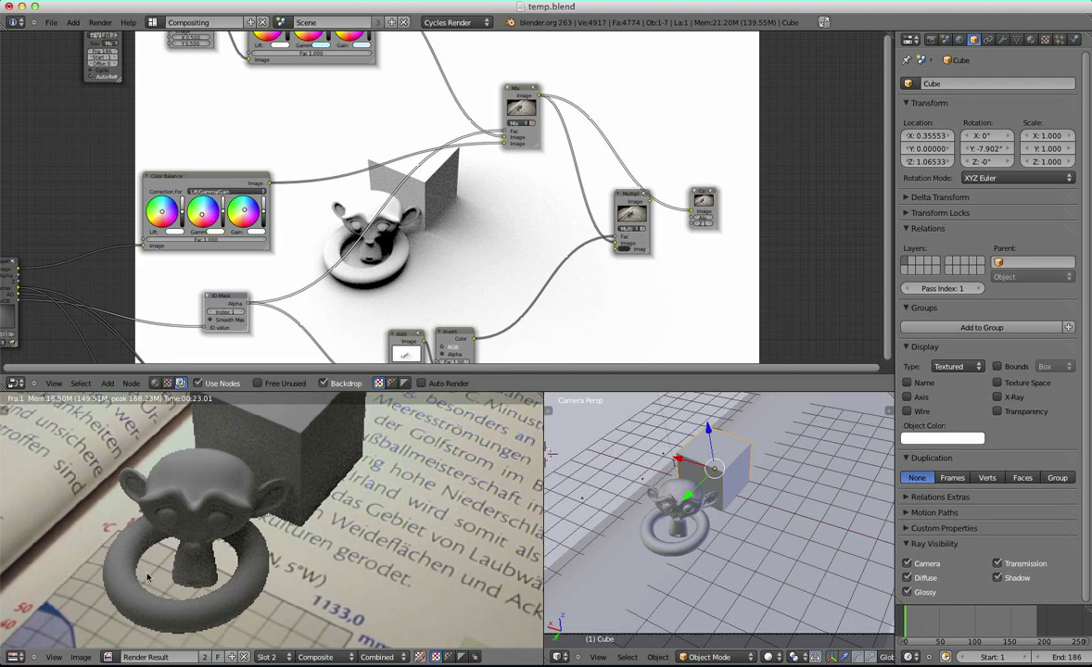
scroll(176, 557, "down", 1)
scroll(283, 635, "down", 3)
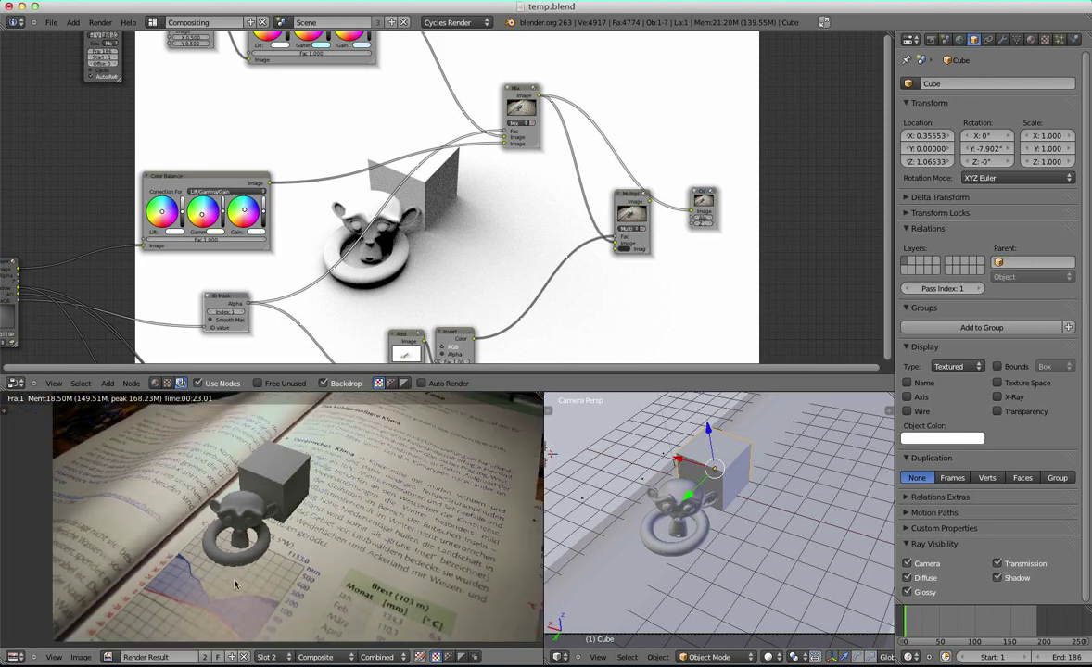
scroll(190, 540, "up", 3)
scroll(193, 539, "down", 4)
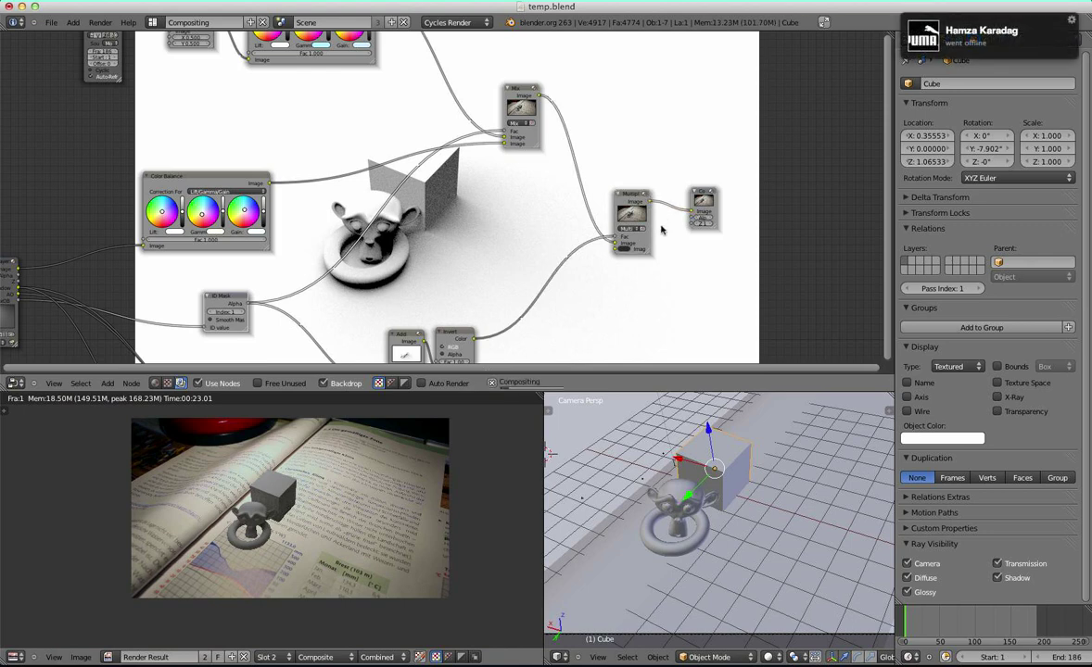
Step: Open the colour of the final Multiply node's second Image input to check its RGB values
scroll(604, 214, "up", 4)
scroll(518, 228, "down", 5)
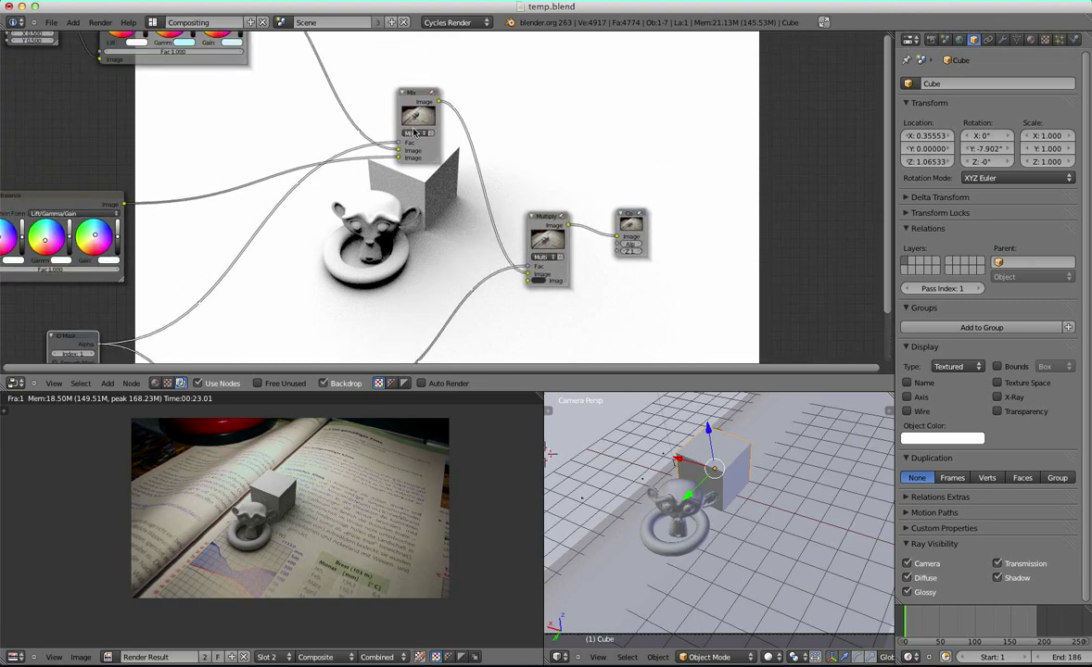
scroll(572, 353, "up", 5)
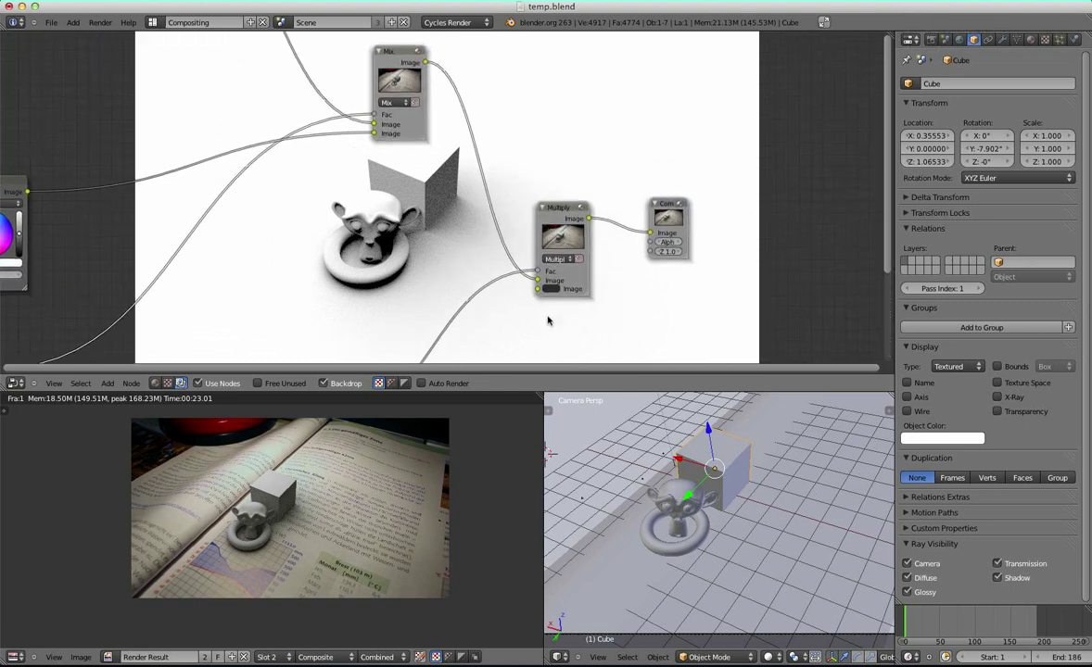
left_click(567, 304)
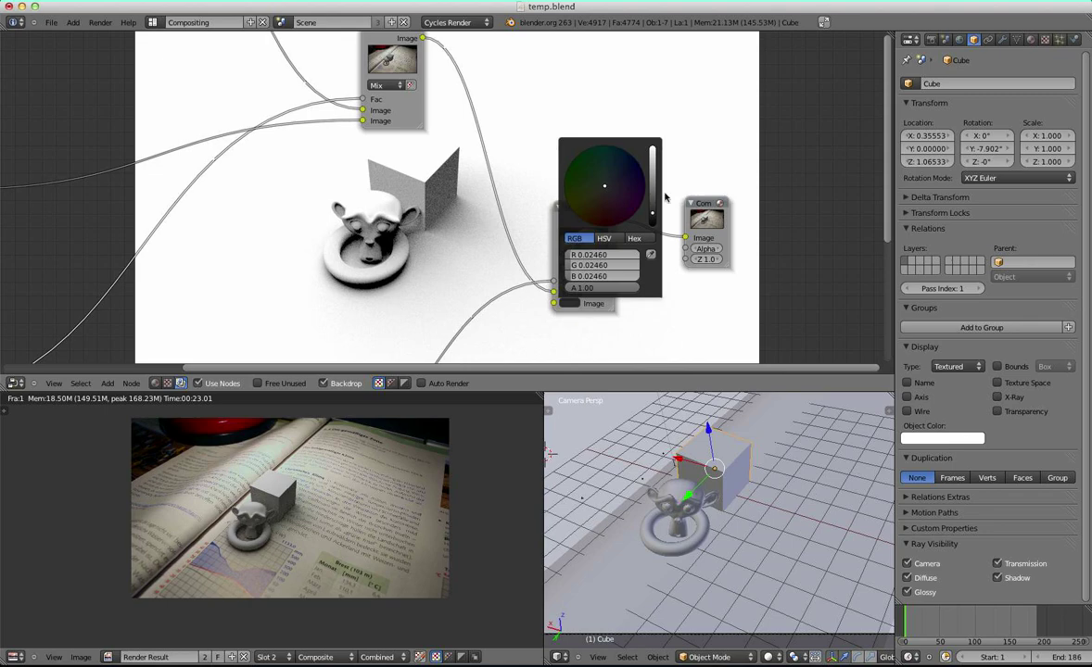
middle_click_drag(585, 317, 696, 224)
middle_click_drag(654, 266, 664, 238)
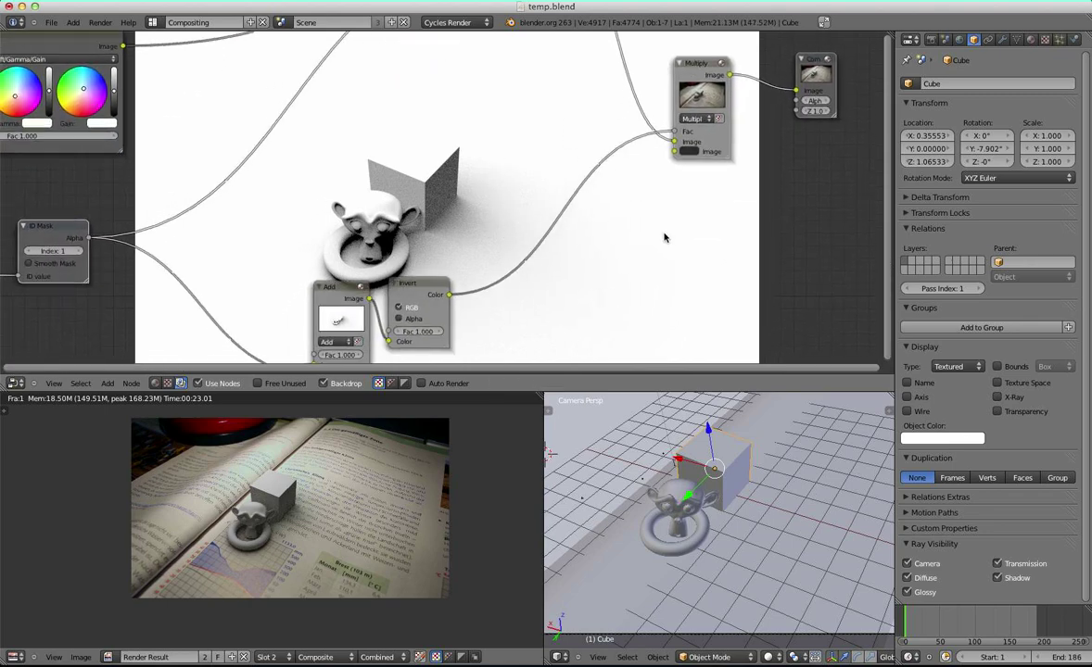
Step: Move the Viewer node down and left, away from the shadow and AO Multiply node
scroll(634, 173, "down", 1)
middle_click_drag(596, 214, 703, 109)
scroll(703, 109, "down", 6)
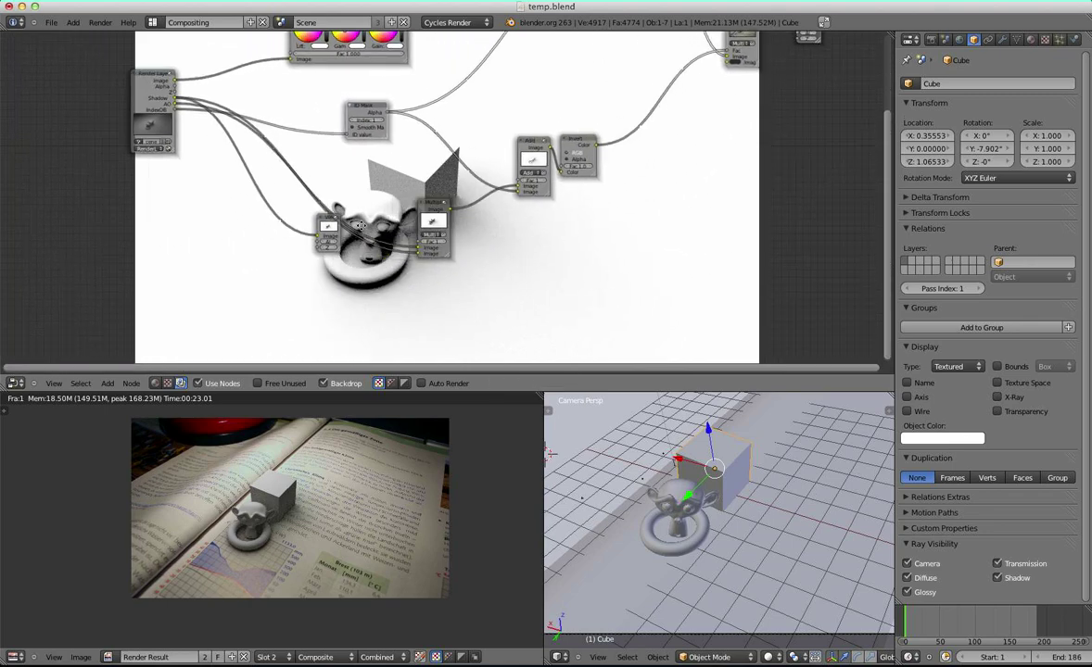
scroll(373, 186, "up", 3)
left_click_drag(296, 225, 226, 250)
middle_click_drag(470, 231, 473, 280)
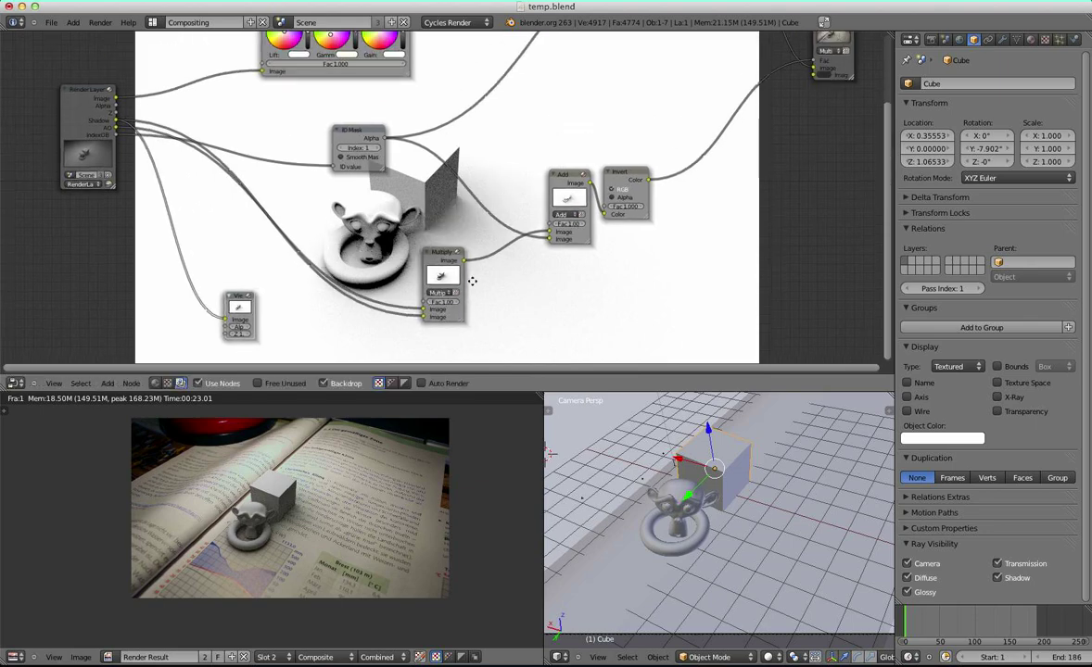
Step: Move the Multiply node that combines Shadow and AO left and slightly up, below the ID Mask node
scroll(311, 221, "down", 1)
middle_click_drag(310, 221, 376, 215)
left_click_drag(498, 253, 408, 224)
middle_click_drag(696, 206, 669, 213)
scroll(669, 213, "up", 3)
middle_click_drag(148, 136, 158, 116)
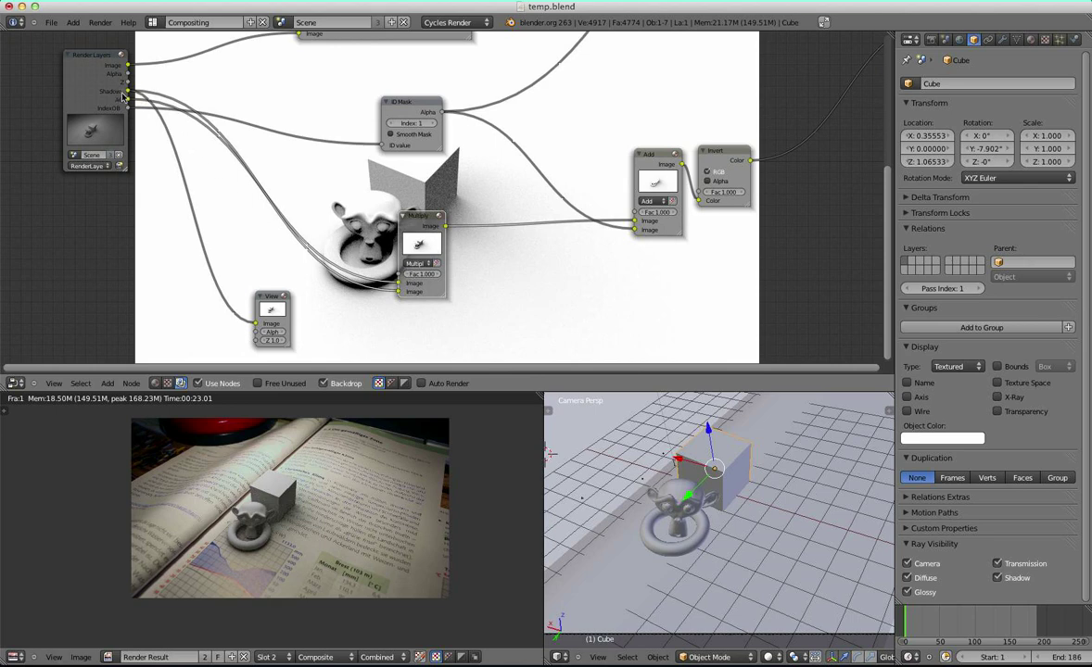
Step: Nudge the Viewer node up and right, and bring the shadow pass in the backdrop into clear view
scroll(327, 272, "down", 2)
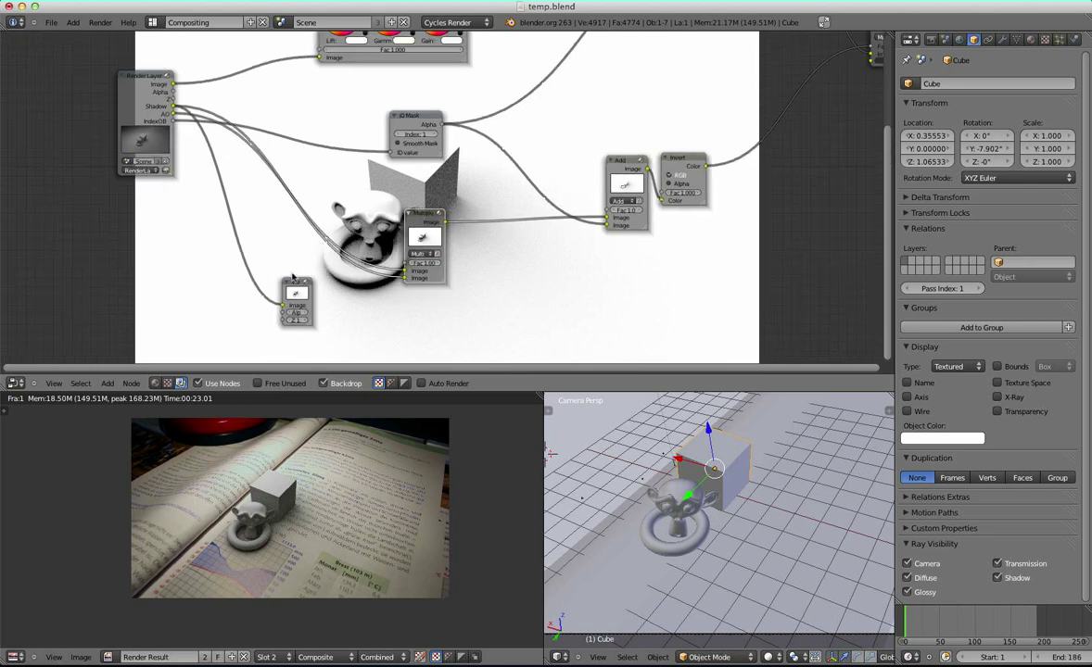
left_click_drag(292, 277, 310, 261)
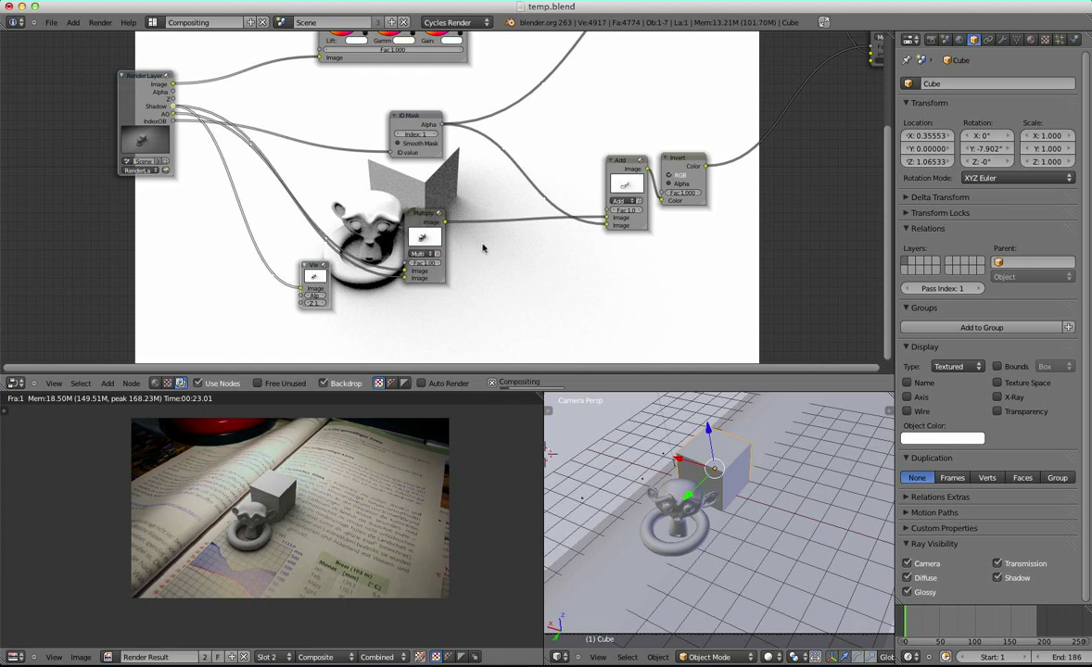
middle_click_drag(621, 293, 501, 197)
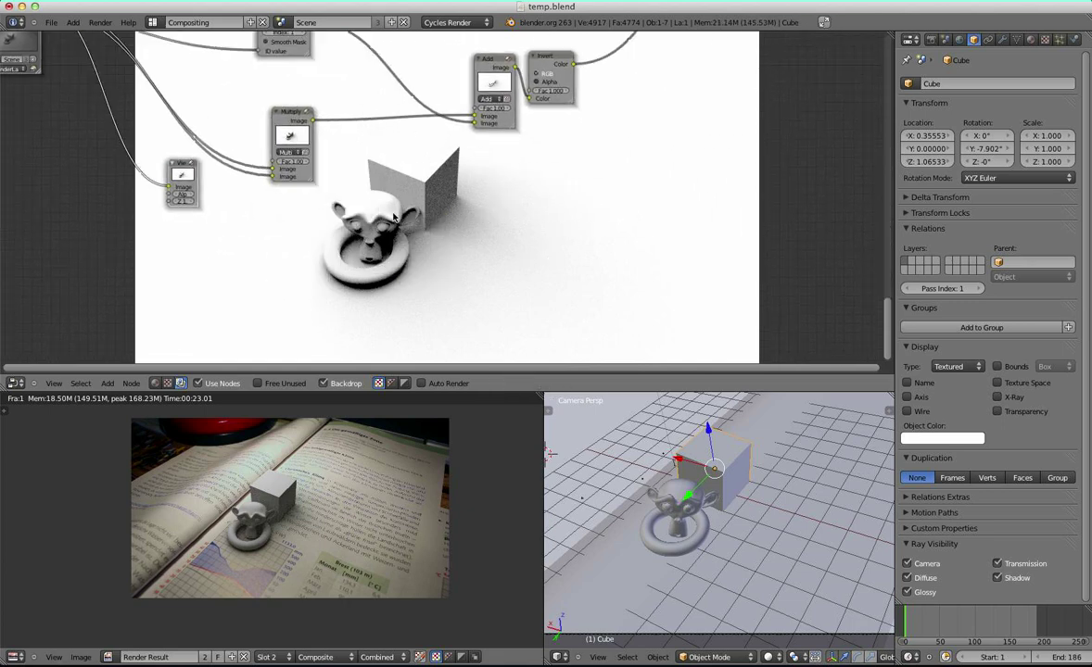
Step: Show the render settings and check which passes are enabled for RenderLayer
left_click(932, 40)
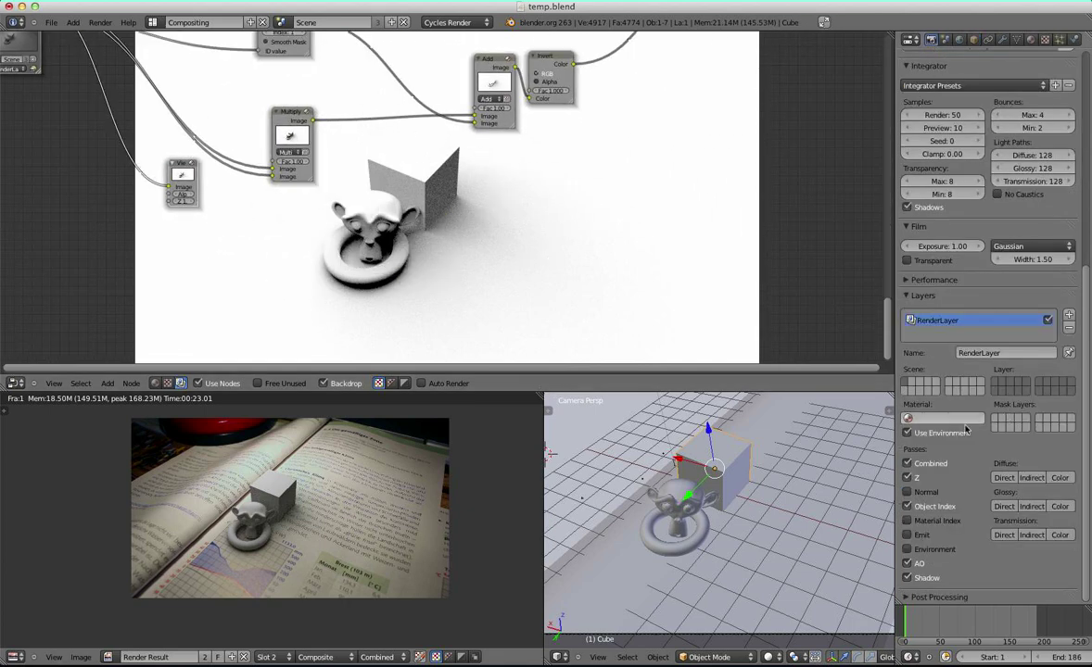
scroll(458, 348, "up", 1)
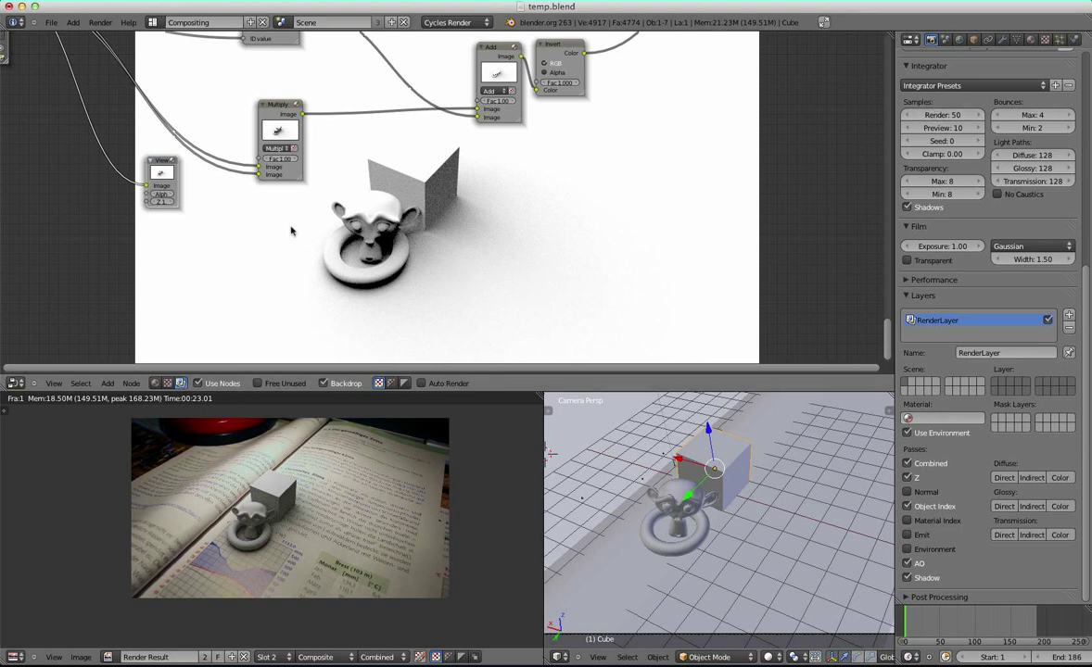
middle_click_drag(321, 223, 746, 169)
middle_click_drag(438, 243, 412, 334)
scroll(313, 250, "up", 2)
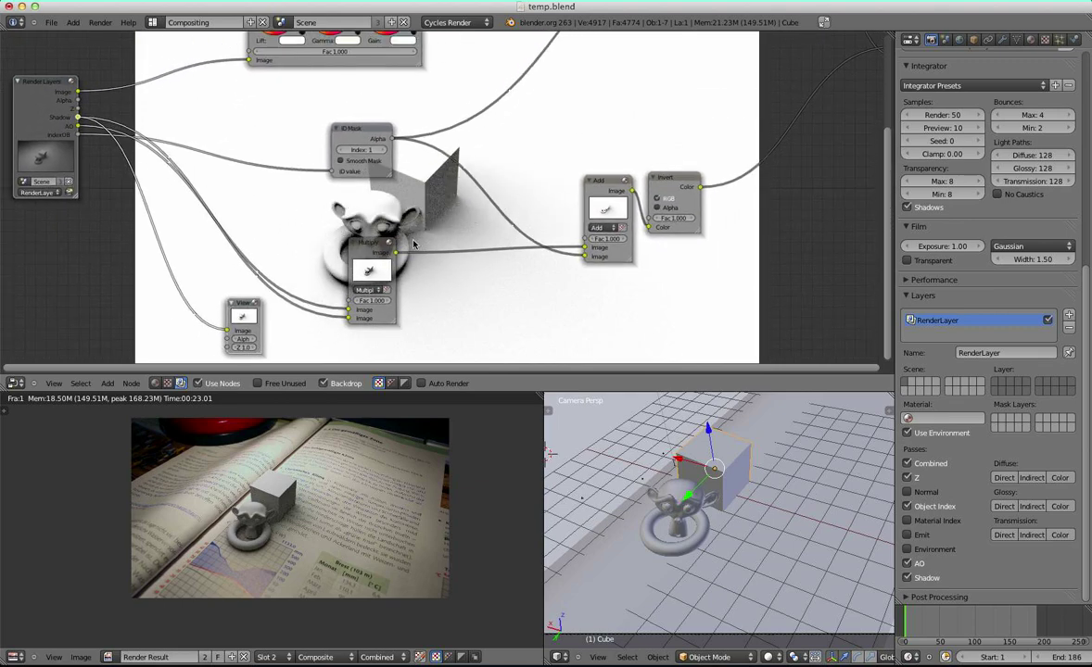
Step: Move the Invert node slightly right and up, leaving a gap after the Add node
middle_click_drag(459, 222, 236, 341)
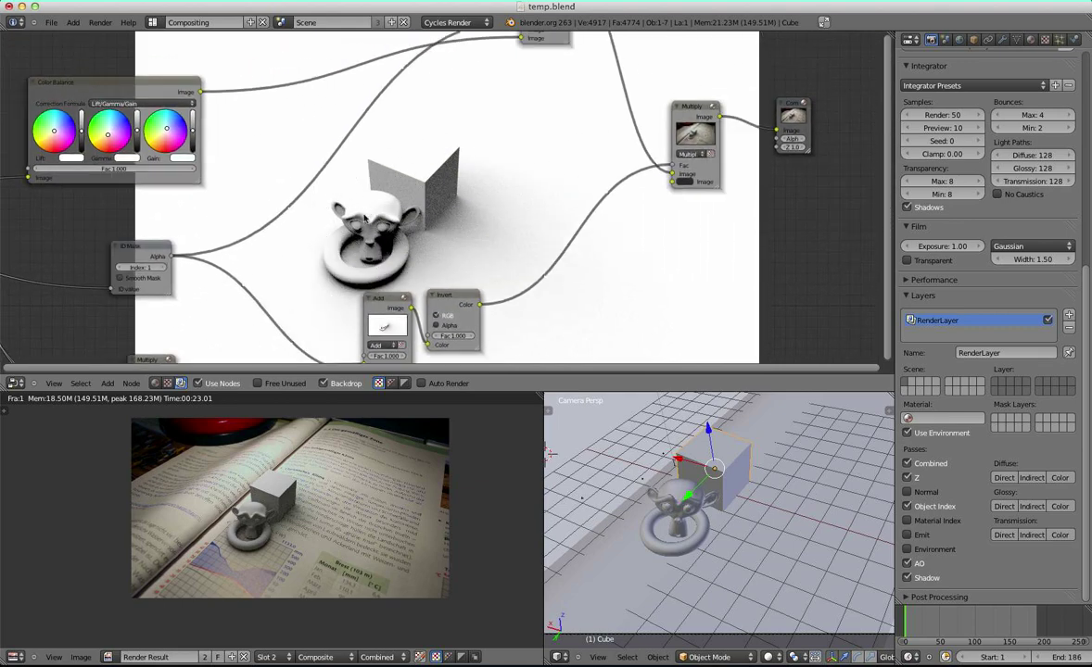
middle_click_drag(522, 250, 450, 284)
scroll(429, 288, "down", 1)
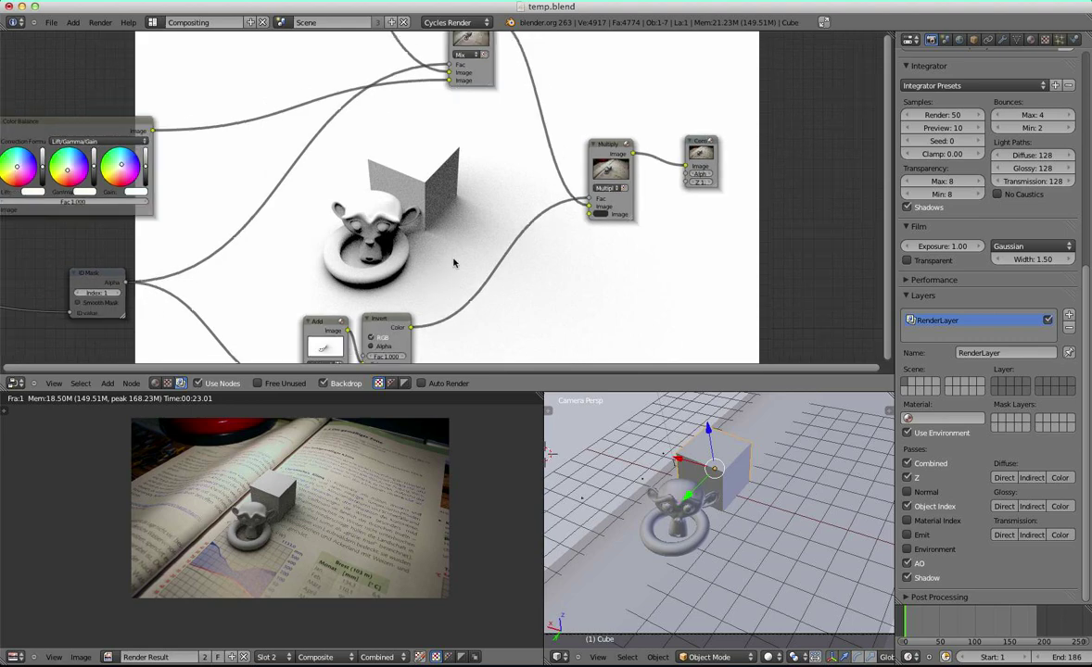
middle_click_drag(422, 264, 537, 118)
scroll(517, 162, "down", 1)
scroll(492, 143, "up", 1)
scroll(460, 209, "down", 1)
middle_click_drag(443, 266, 401, 266)
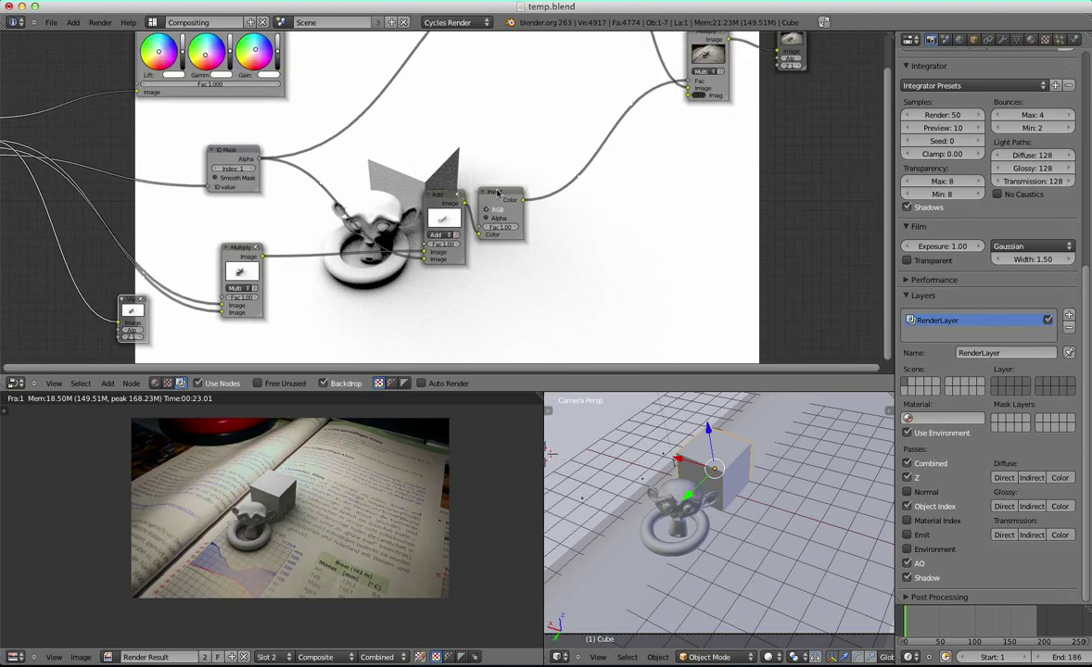
left_click_drag(497, 193, 534, 177)
Step: Link the Render Layers node's AO output to the Viewer node to preview the ambient occlusion pass
middle_click_drag(98, 227, 343, 230)
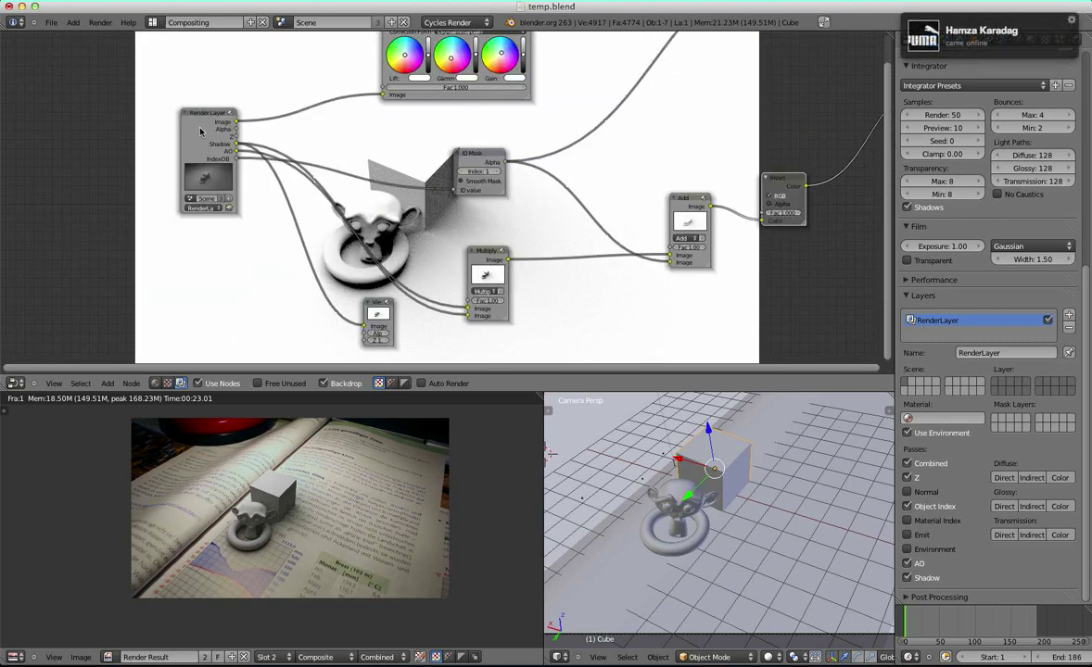
left_click(200, 132)
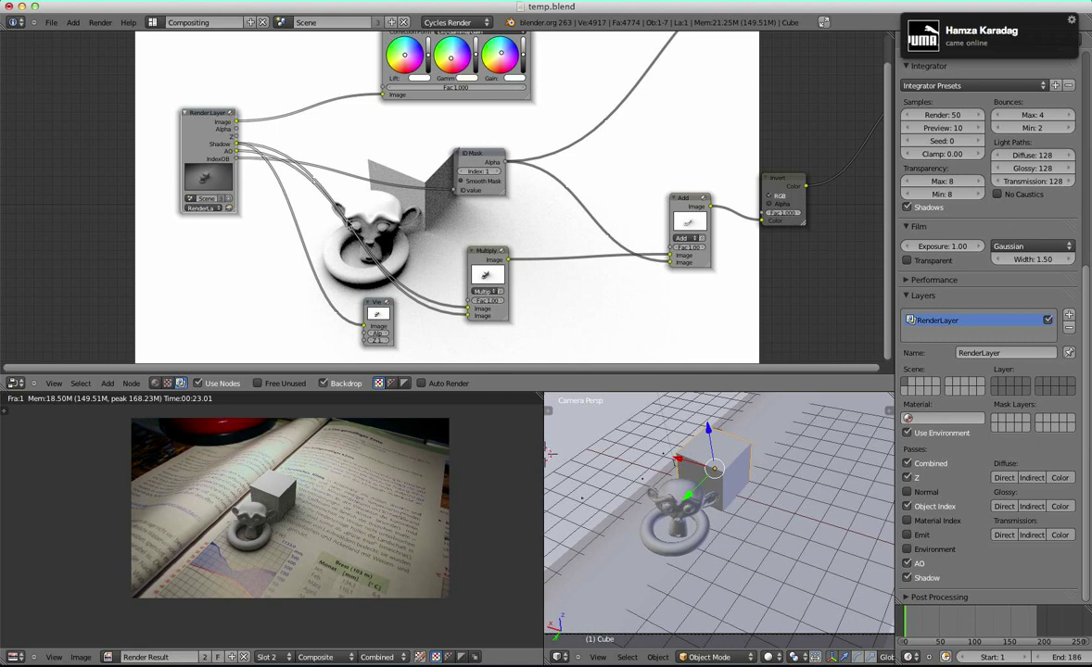
middle_click_drag(276, 194, 263, 165)
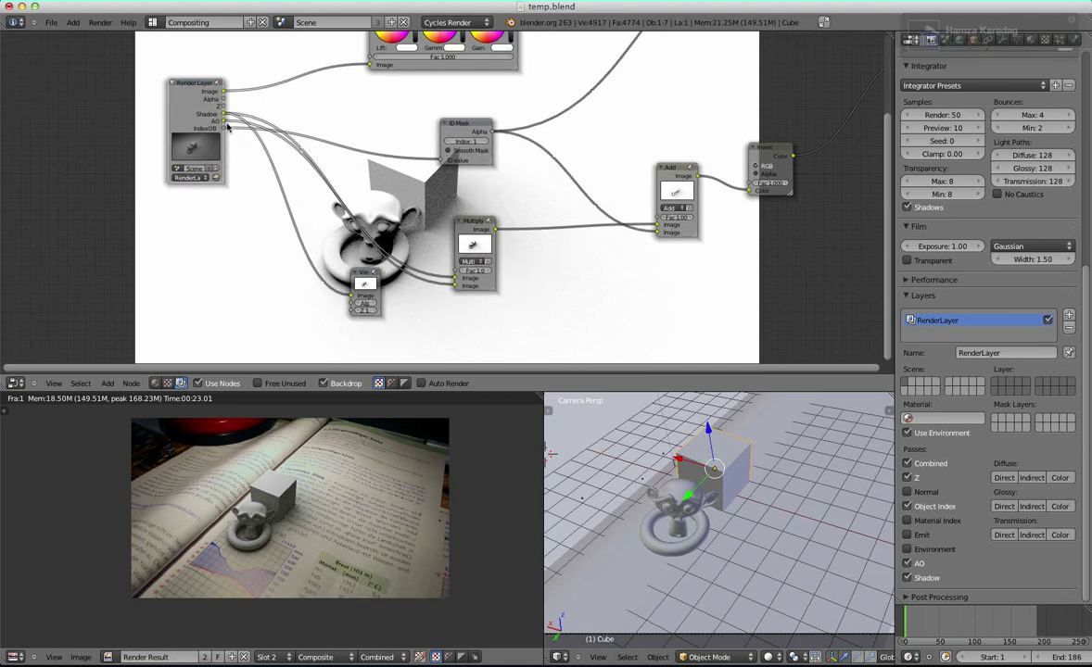
left_click_drag(222, 121, 354, 298)
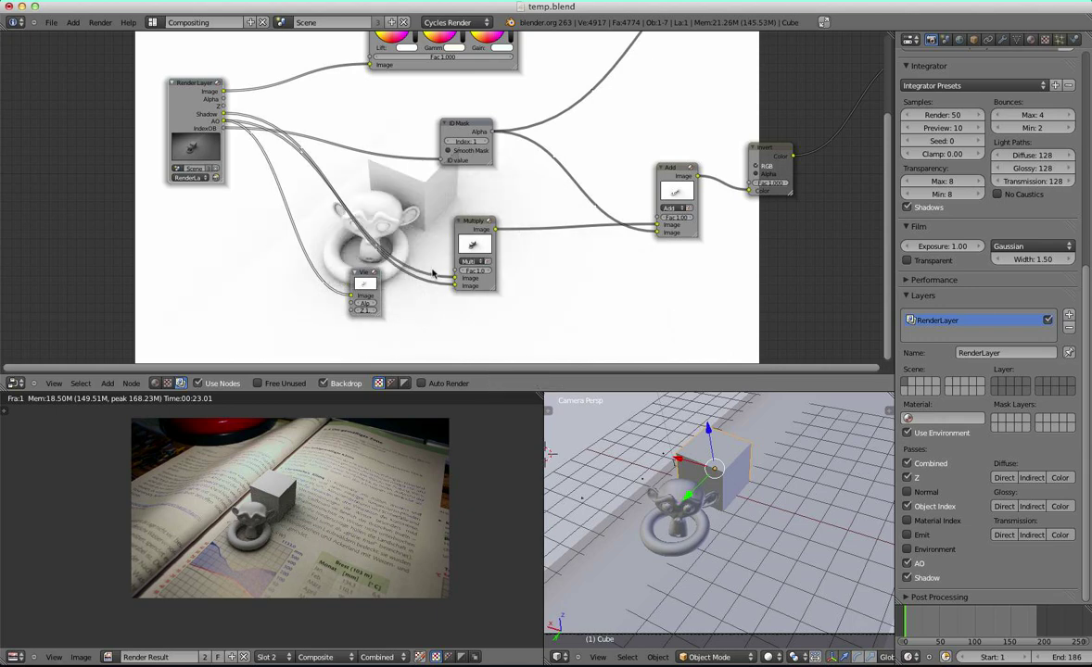
Step: Shift the shadow and AO Multiply node left and place the Viewer node to its right
scroll(430, 224, "up", 6)
middle_click_drag(391, 299, 332, 258)
scroll(348, 282, "down", 5)
middle_click_drag(404, 224, 400, 289)
left_click_drag(448, 220, 411, 221)
left_click_drag(320, 277, 518, 254)
Step: Link the Multiply node's Image output to the Viewer node and view the combined shadow and AO passes in the backdrop
left_click_drag(427, 227, 436, 232)
left_click_drag(501, 275, 510, 278)
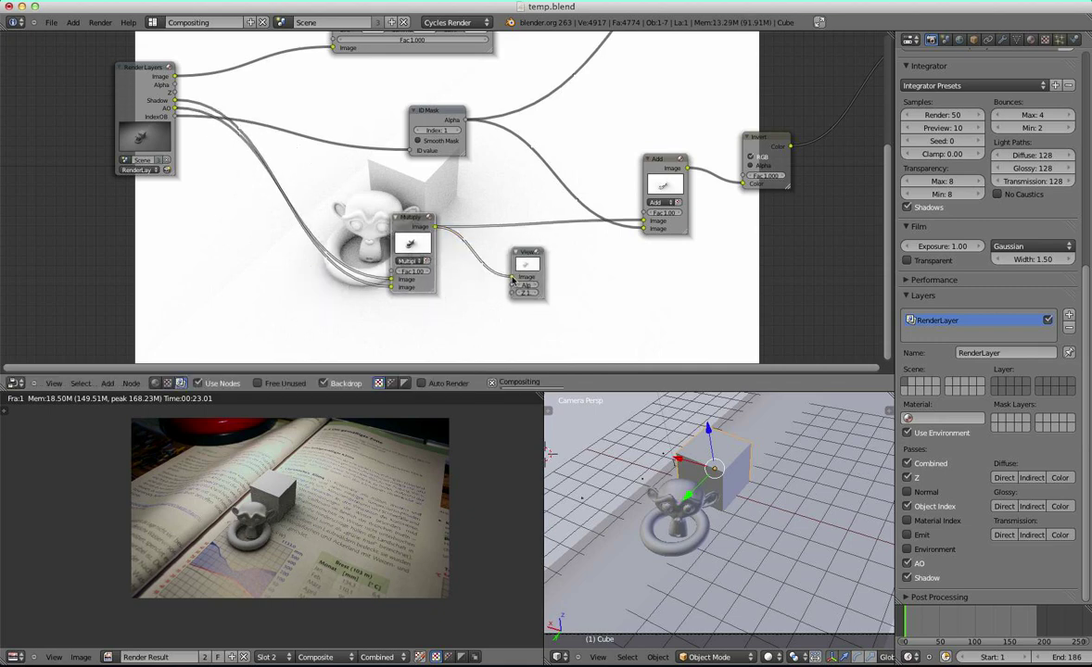
middle_click_drag(474, 222, 458, 258)
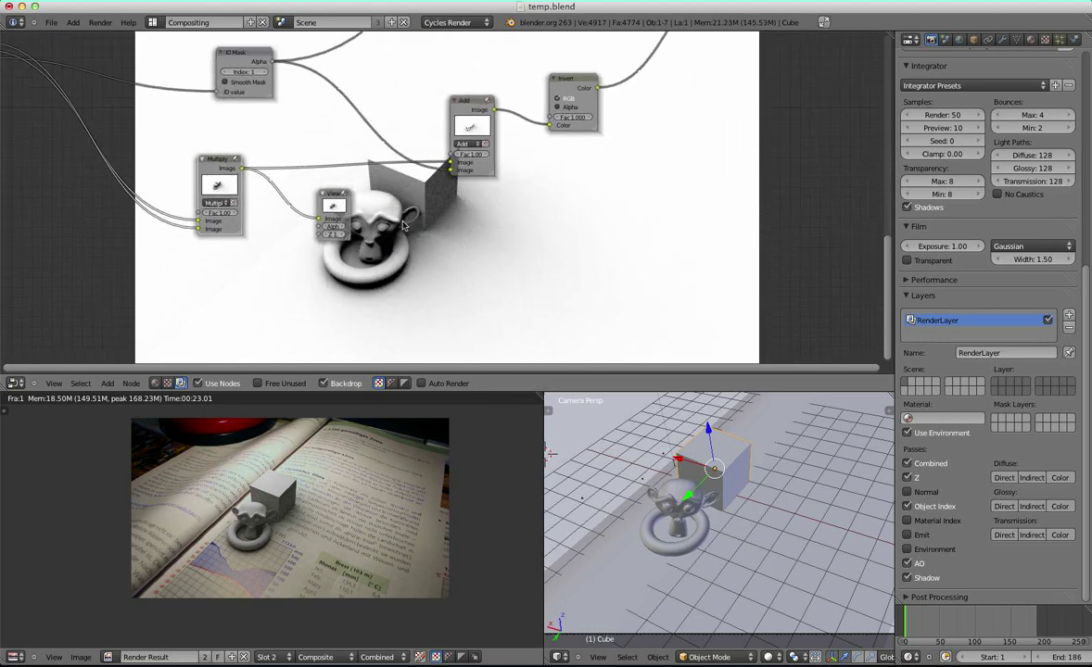
middle_click_drag(413, 213, 360, 249)
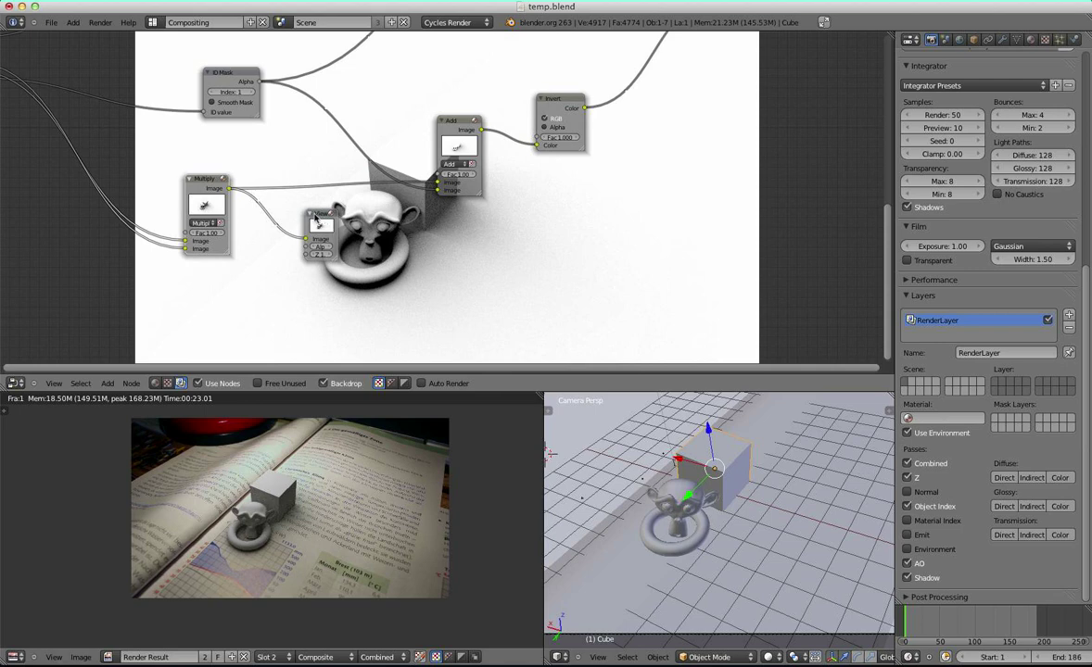
Step: Spread the Viewer and Add nodes apart and link the ID Mask node's Alpha output to the Viewer node to preview the object mask
left_click_drag(315, 219, 560, 223)
left_click_drag(450, 121, 374, 114)
middle_click_drag(236, 105, 323, 166)
left_click_drag(346, 143, 638, 305)
middle_click_drag(603, 271, 575, 143)
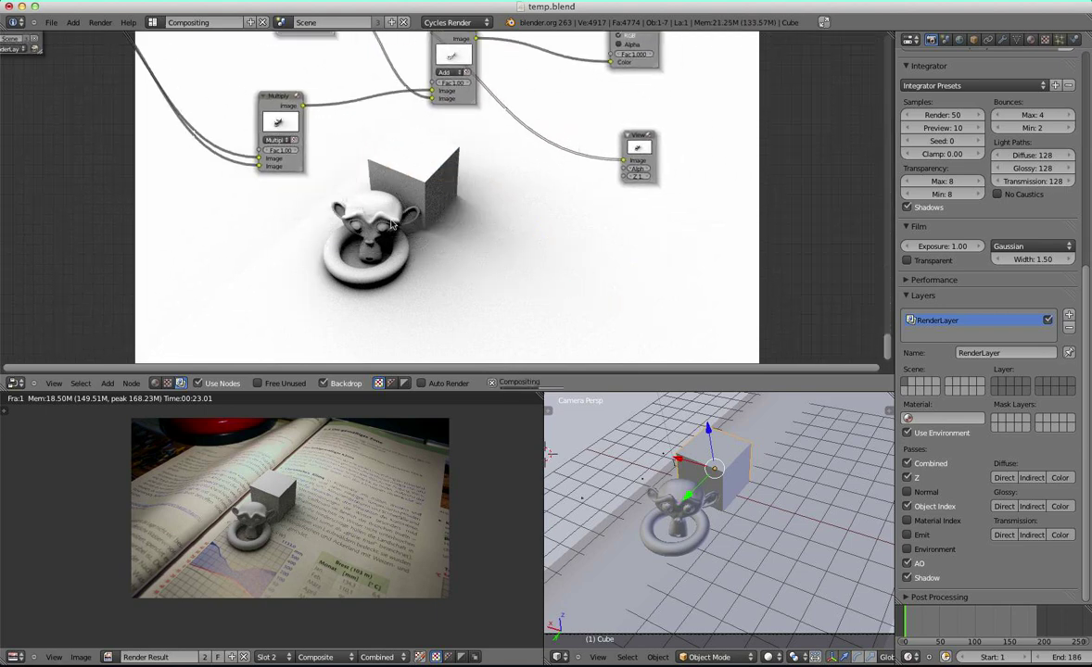
Step: Link the Add node's Image output to the Viewer node to preview the shadow and AO passes with the objects masked out
scroll(419, 225, "up", 2)
scroll(426, 222, "down", 3)
middle_click_drag(427, 222, 398, 98)
left_click_drag(397, 98, 391, 109)
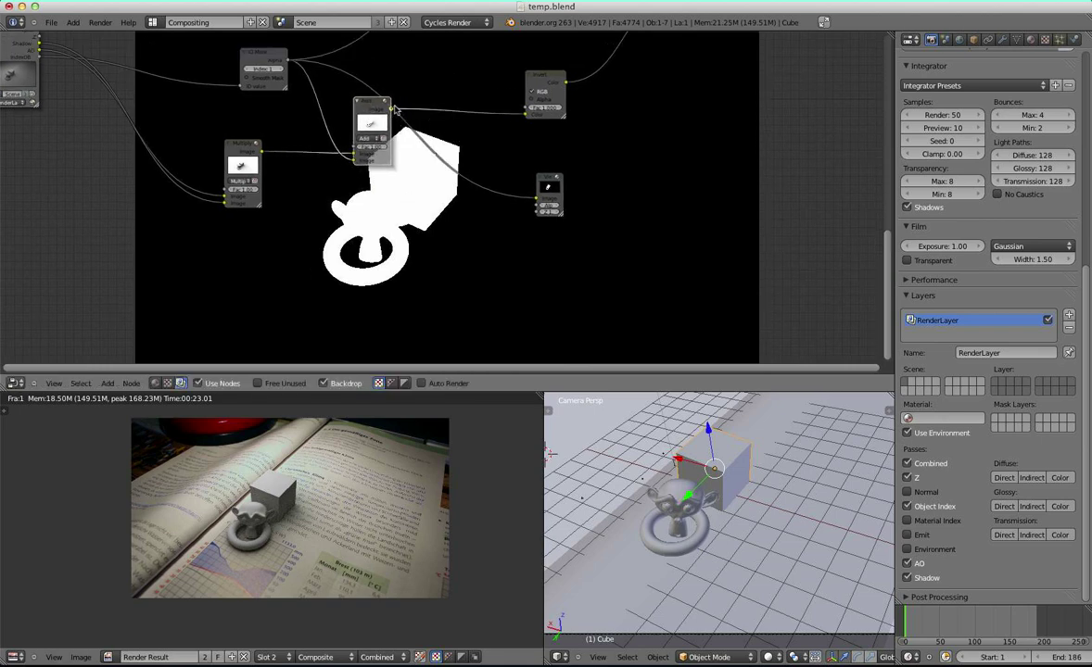
left_click_drag(546, 201, 443, 166)
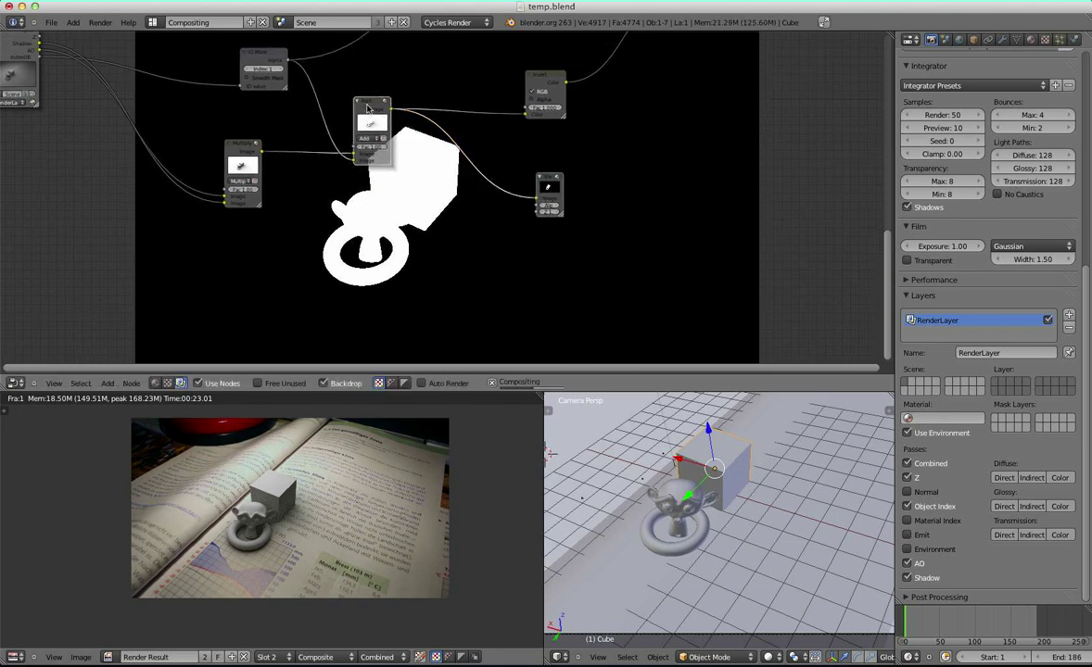
Step: Move the Add node right and up, clear of the objects, and examine the masked shadow and AO result in the backdrop
left_click_drag(369, 109, 427, 93)
left_click_drag(243, 145, 246, 149)
scroll(479, 276, "up", 2)
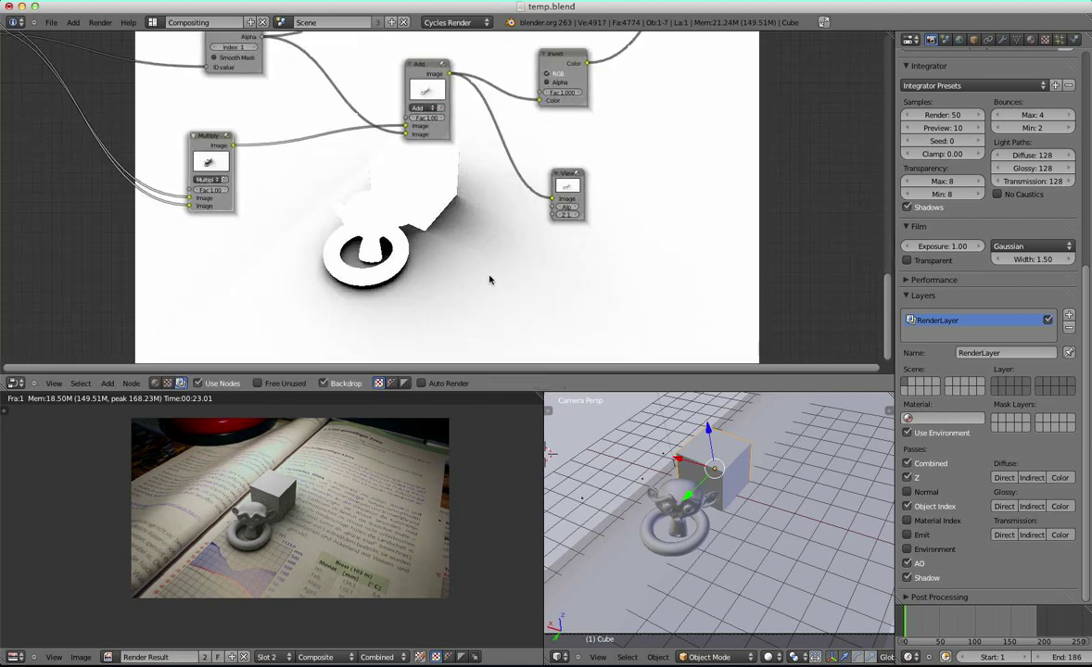
middle_click_drag(359, 216, 365, 179)
scroll(402, 175, "down", 2)
scroll(403, 179, "down", 1)
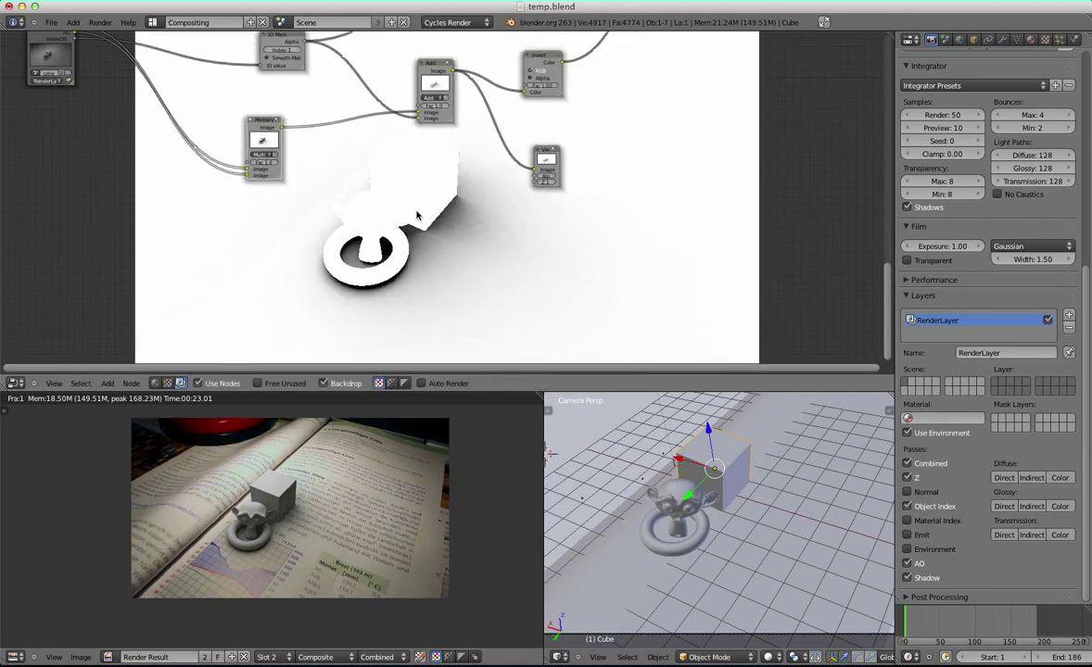
scroll(433, 246, "down", 5)
middle_click_drag(451, 245, 466, 206)
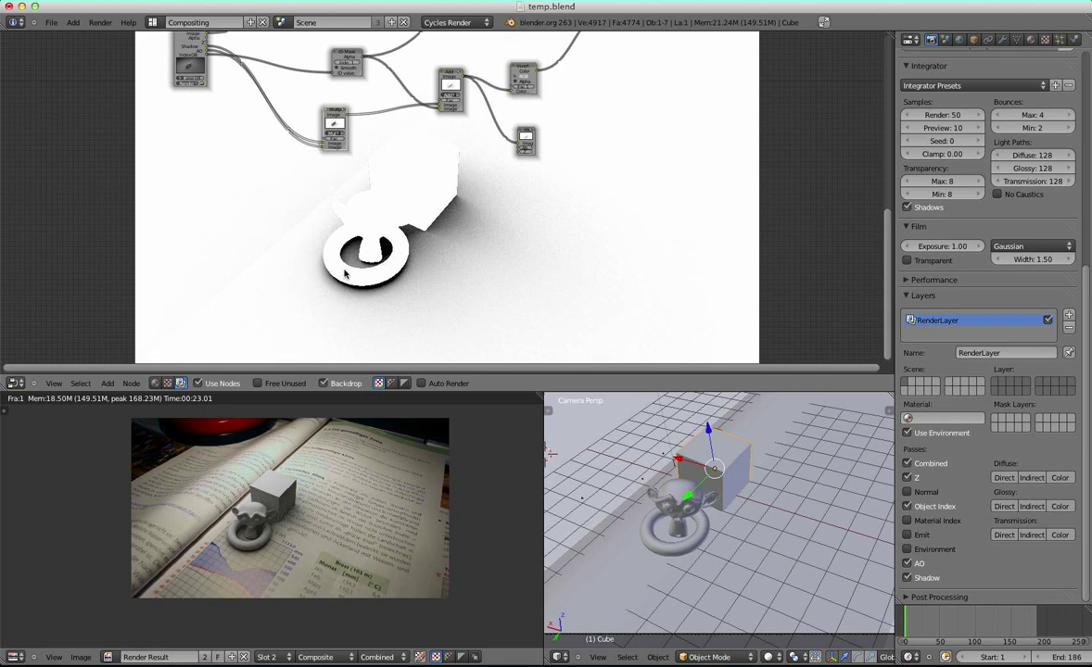
Step: Move the Viewer node further right and up, and shift the Invert node up above the Add node's level
middle_click_drag(572, 168, 556, 241)
scroll(555, 202, "up", 4)
middle_click_drag(550, 165, 504, 231)
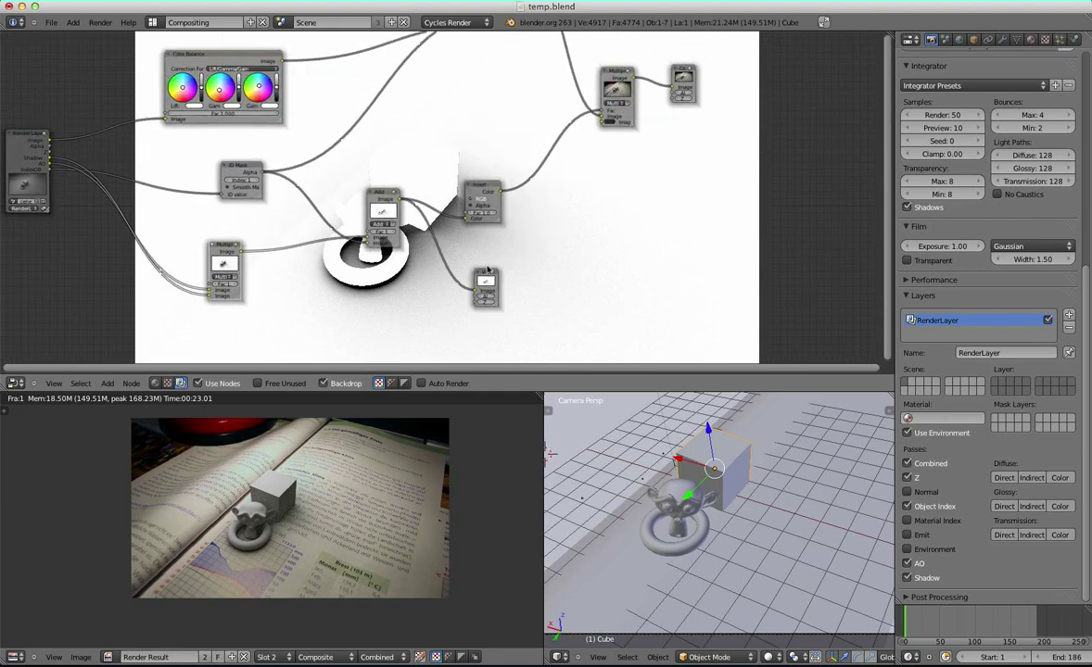
left_click_drag(489, 268, 596, 218)
left_click_drag(479, 189, 486, 151)
middle_click_drag(561, 168, 491, 238)
left_click_drag(394, 190, 395, 187)
middle_click_drag(523, 174, 470, 191)
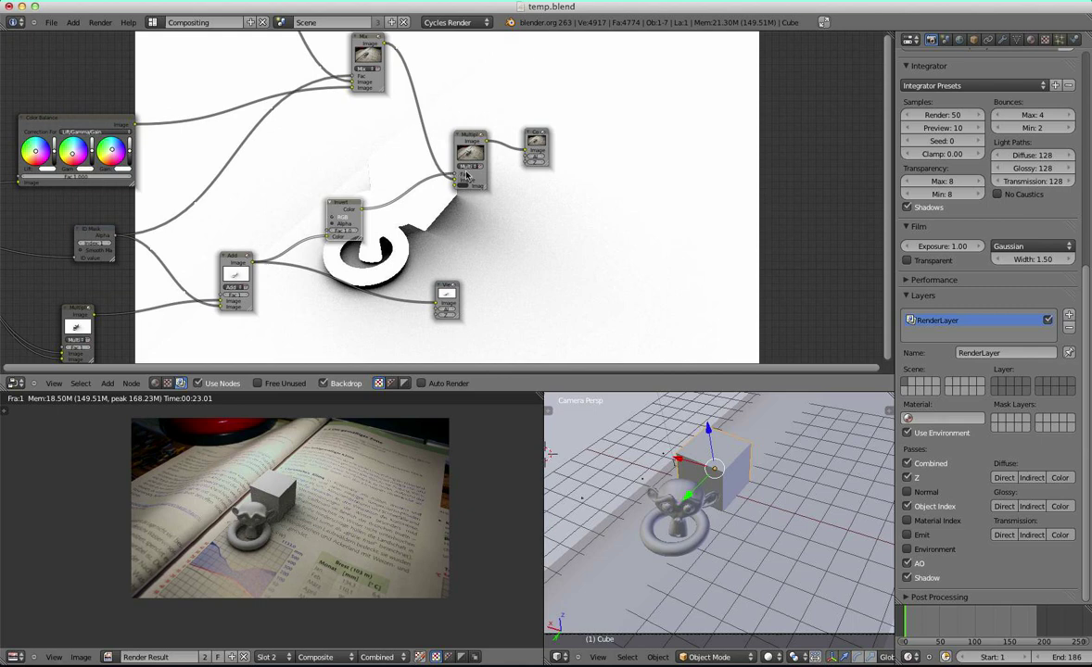
Step: Place the Viewer node below the Composite node and link the final Multiply node's Image output to it to preview the finished composite
scroll(499, 182, "up", 2)
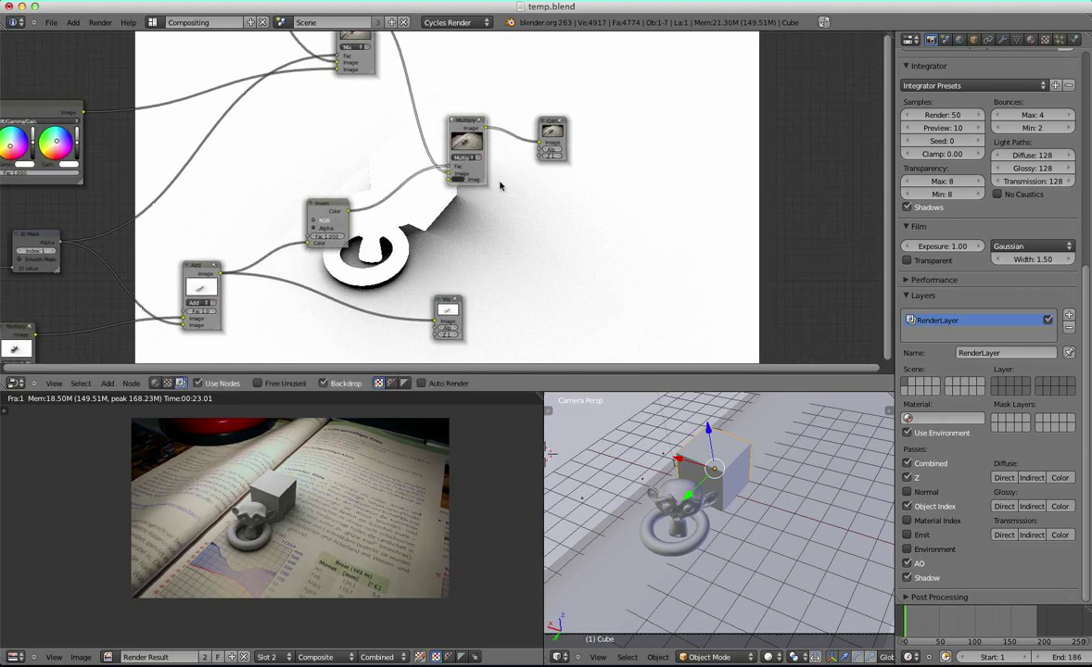
left_click_drag(448, 326, 484, 297)
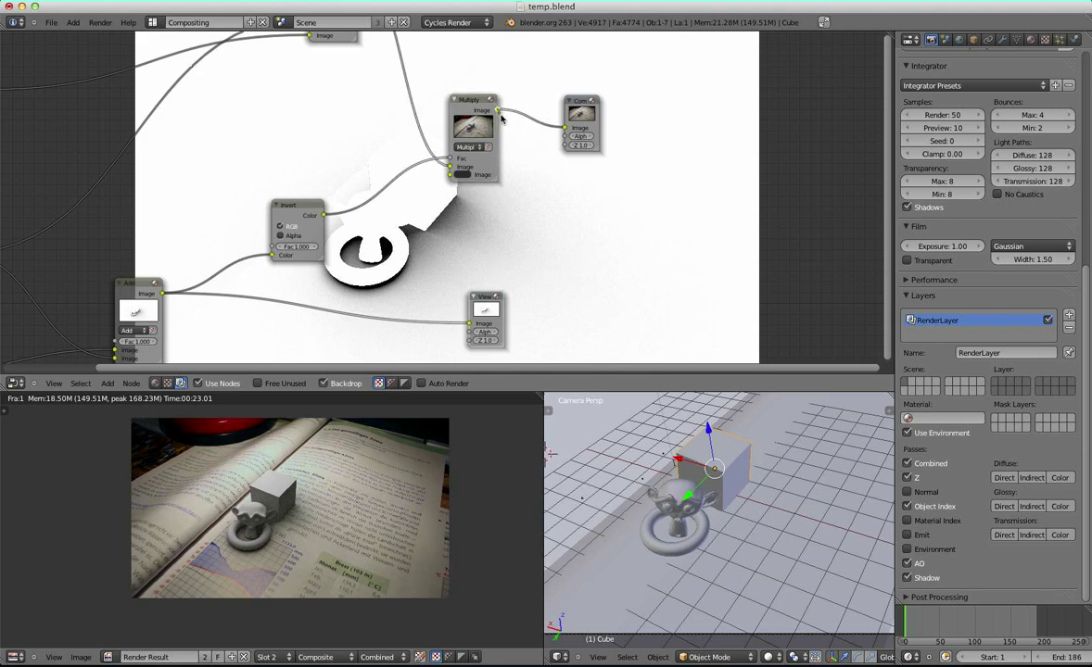
left_click_drag(470, 313, 602, 246)
Step: Examine the cube, monkey head and torus close up in the render result for shadow quality and noise, and review the render's output and sampling settings
scroll(312, 519, "up", 3)
scroll(397, 268, "up", 3)
scroll(397, 268, "down", 2)
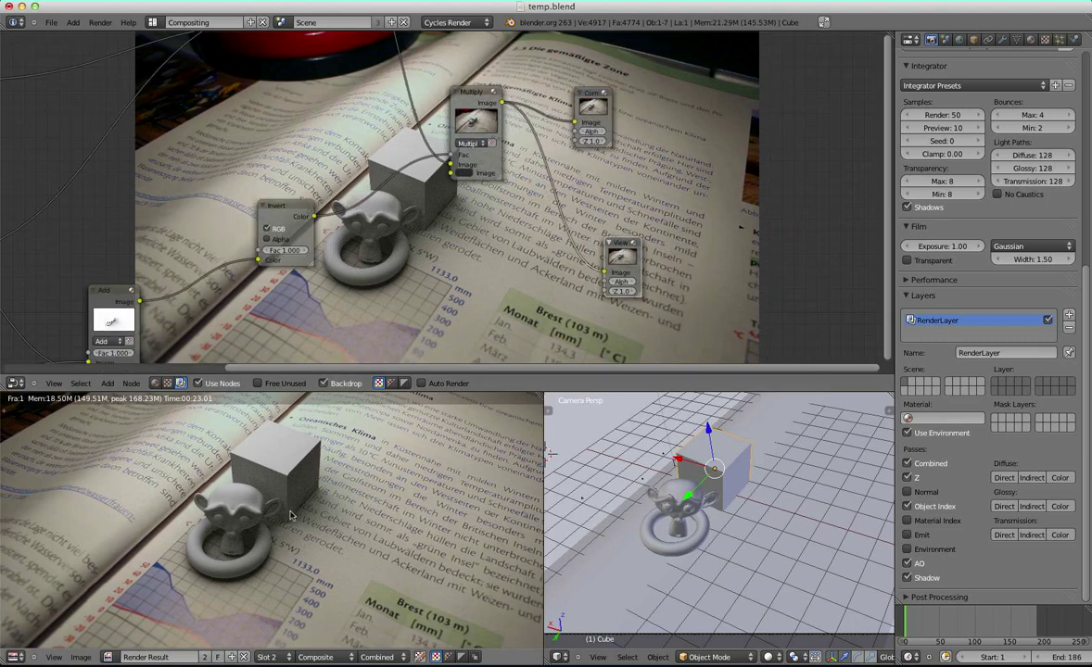
scroll(396, 517, "down", 4)
scroll(360, 514, "up", 4)
scroll(931, 168, "up", 1)
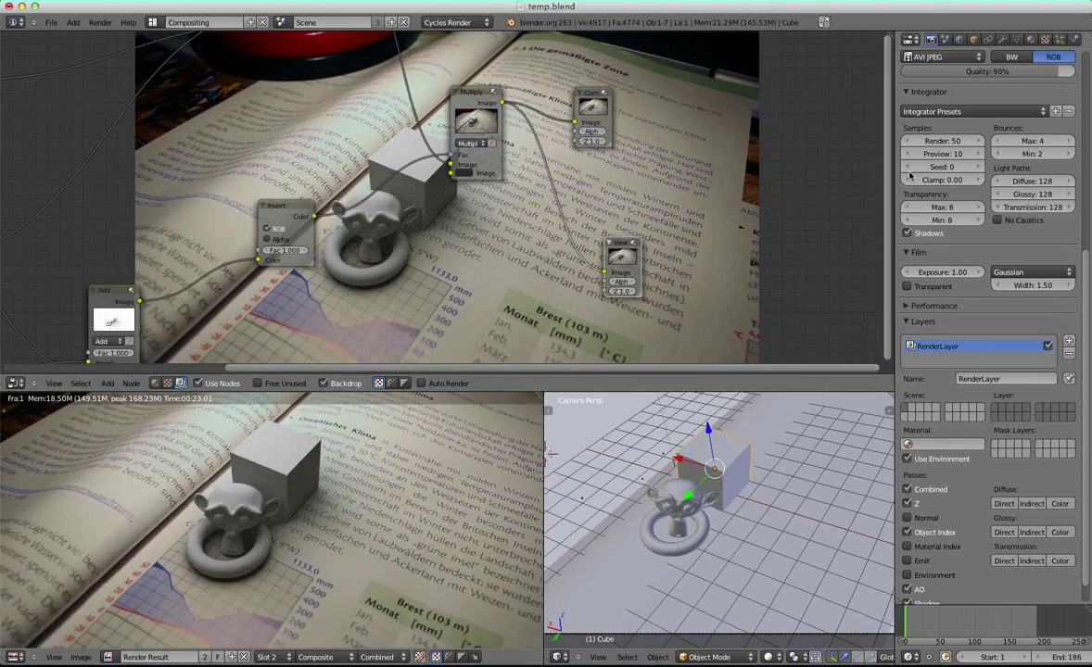
scroll(331, 486, "up", 5)
scroll(327, 503, "down", 3)
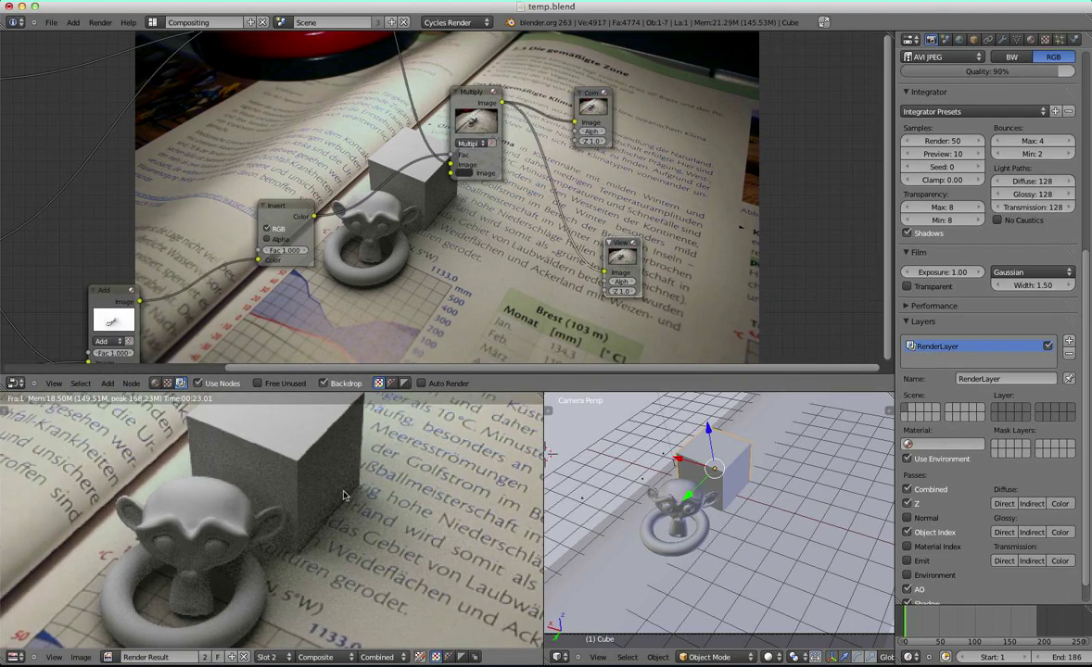
scroll(974, 305, "up", 2)
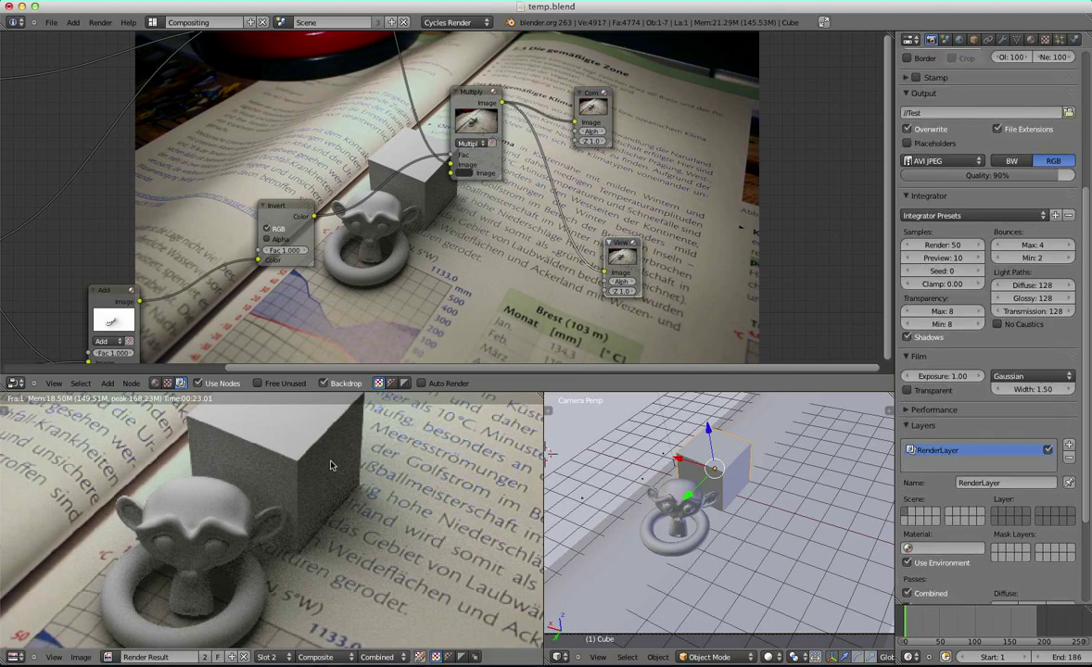
scroll(329, 468, "down", 2)
scroll(240, 499, "up", 3)
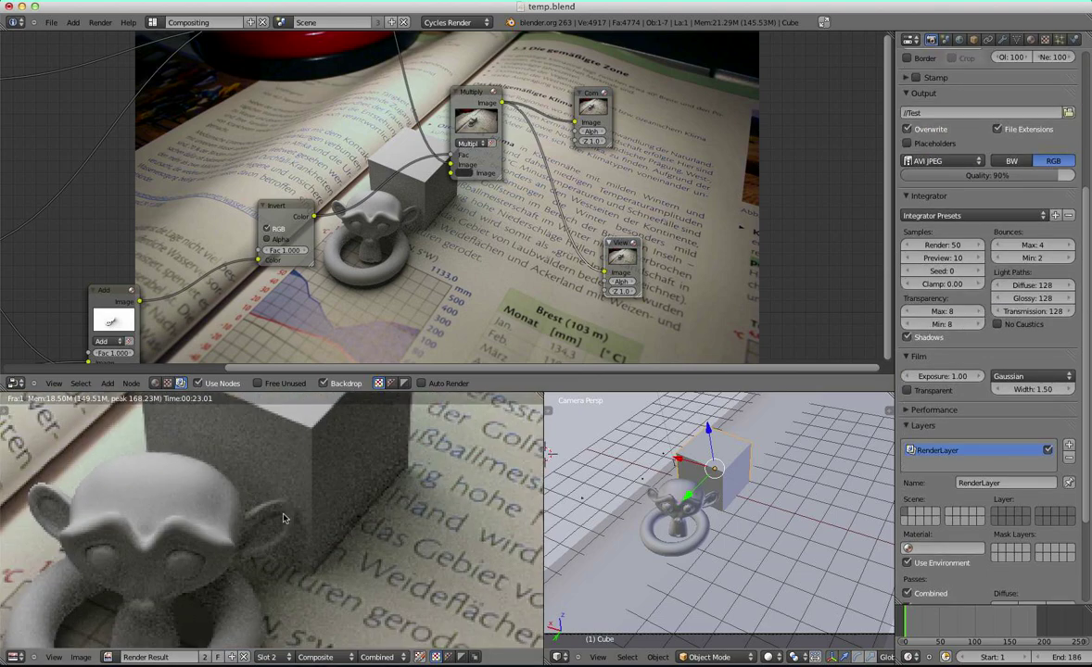
scroll(268, 472, "down", 2)
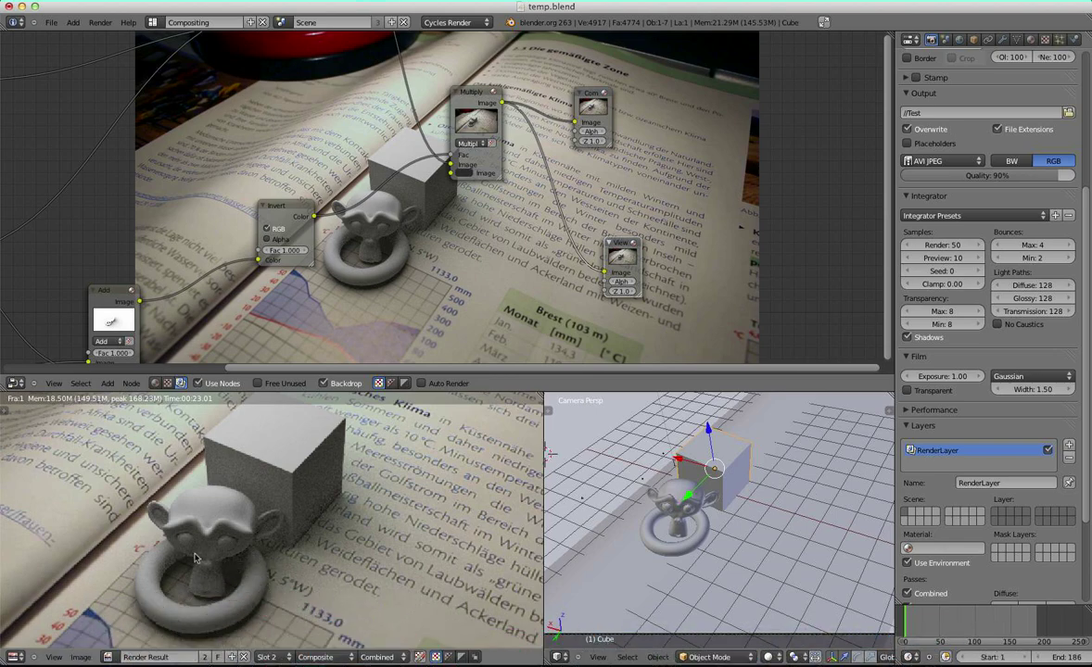
Step: Switch to Finder, open the rendered video Test0001-0186.avi from Screenshots/2012/05_Mai on the desktop, and minimize the Finder window
mouse_move(93, 664)
key("ctrl+Right")
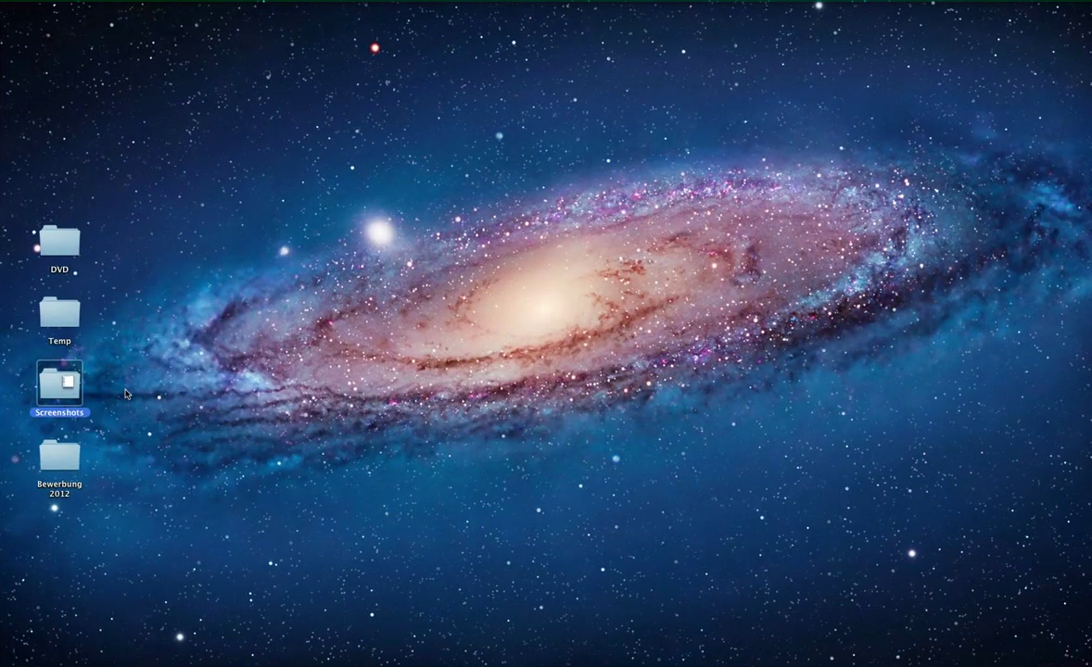
key("super+o")
left_click(468, 63)
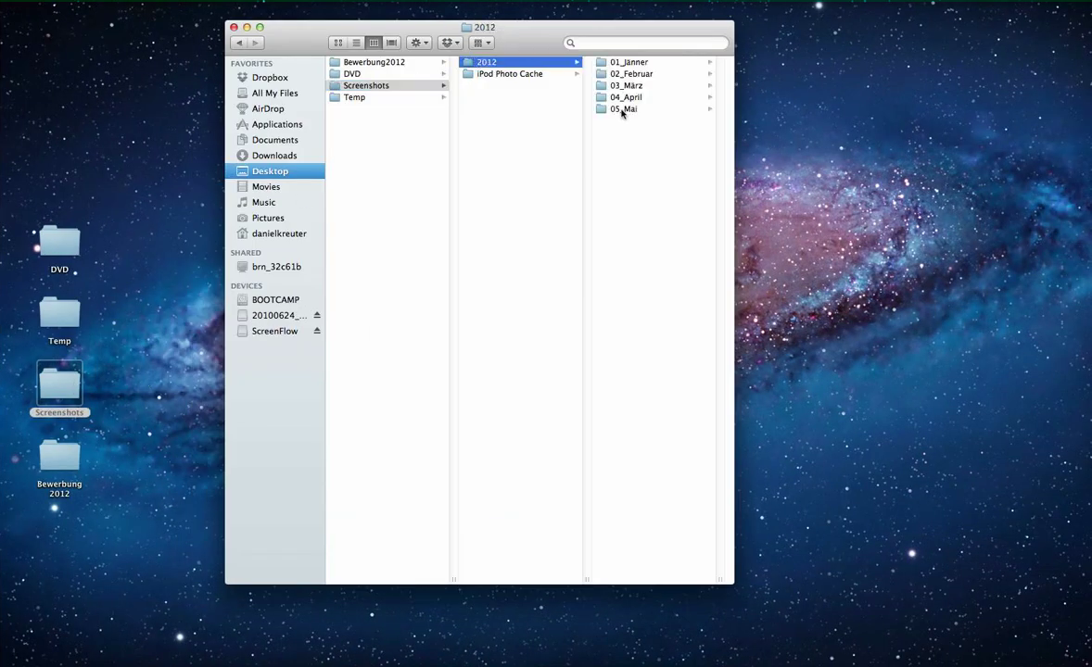
left_click(623, 109)
left_click(635, 135)
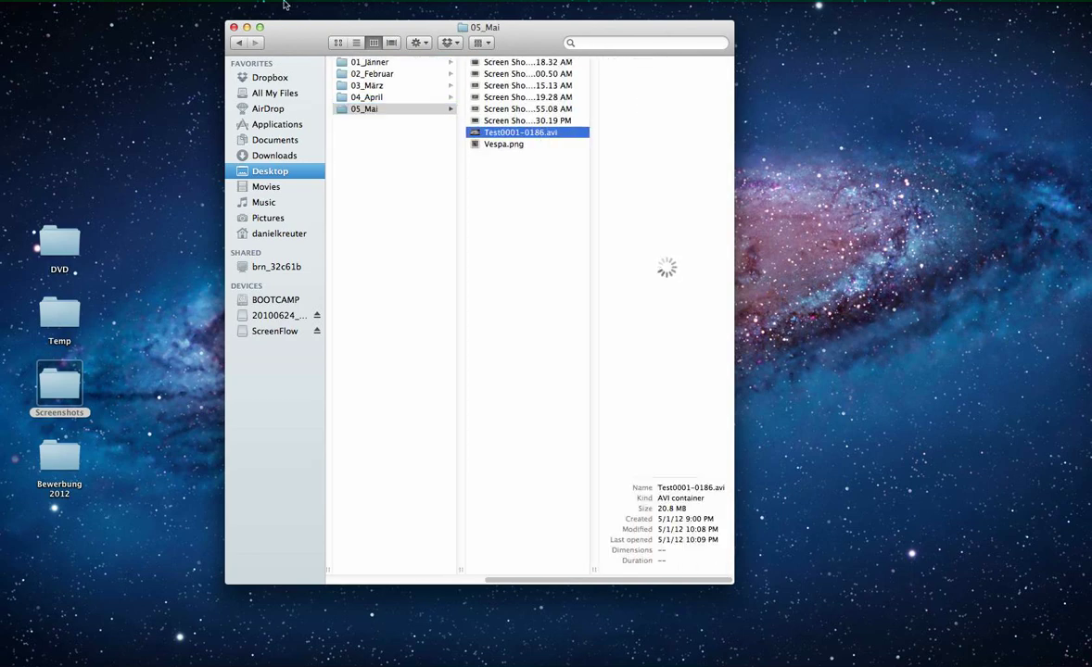
left_click(247, 27)
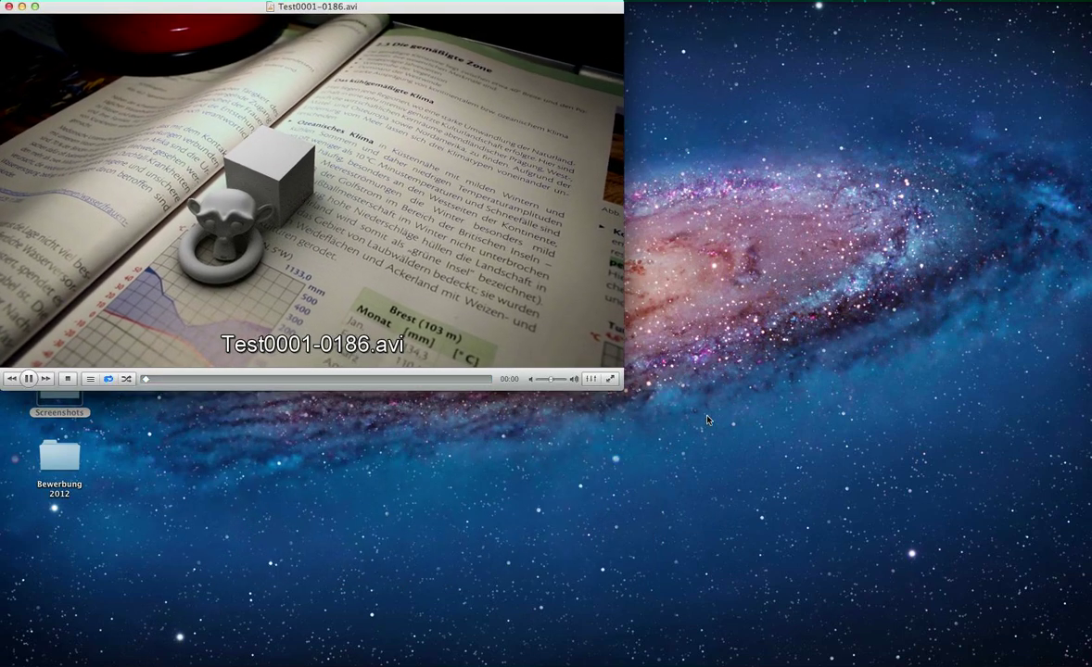
Step: Enlarge the video player window to fill the screen and restart playback from the beginning
left_click_drag(620, 387, 993, 656)
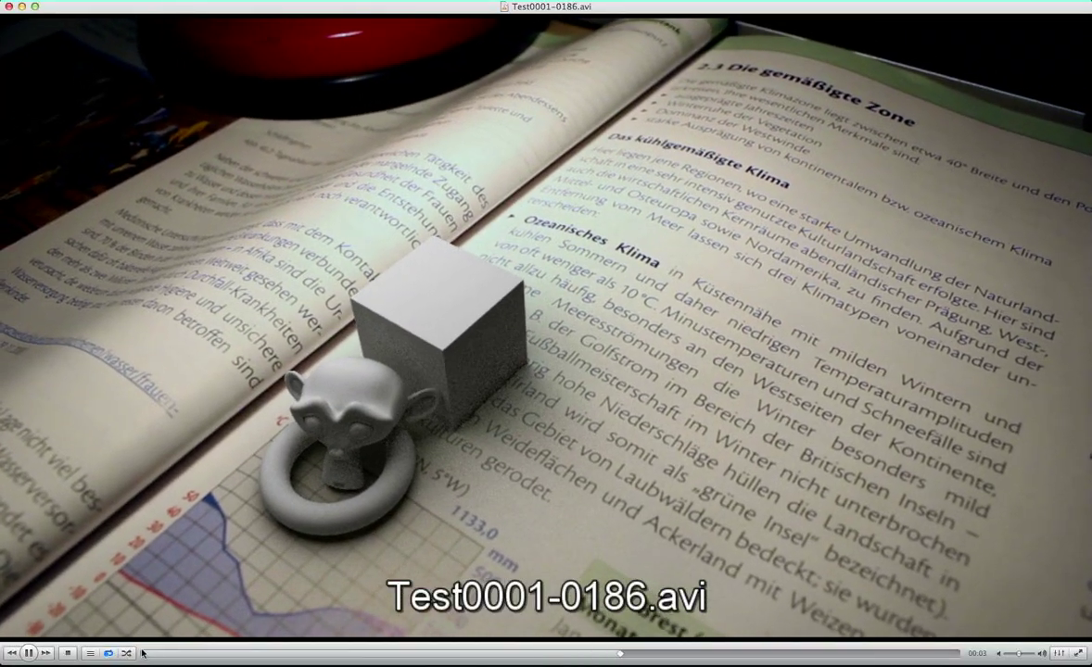
left_click(142, 653)
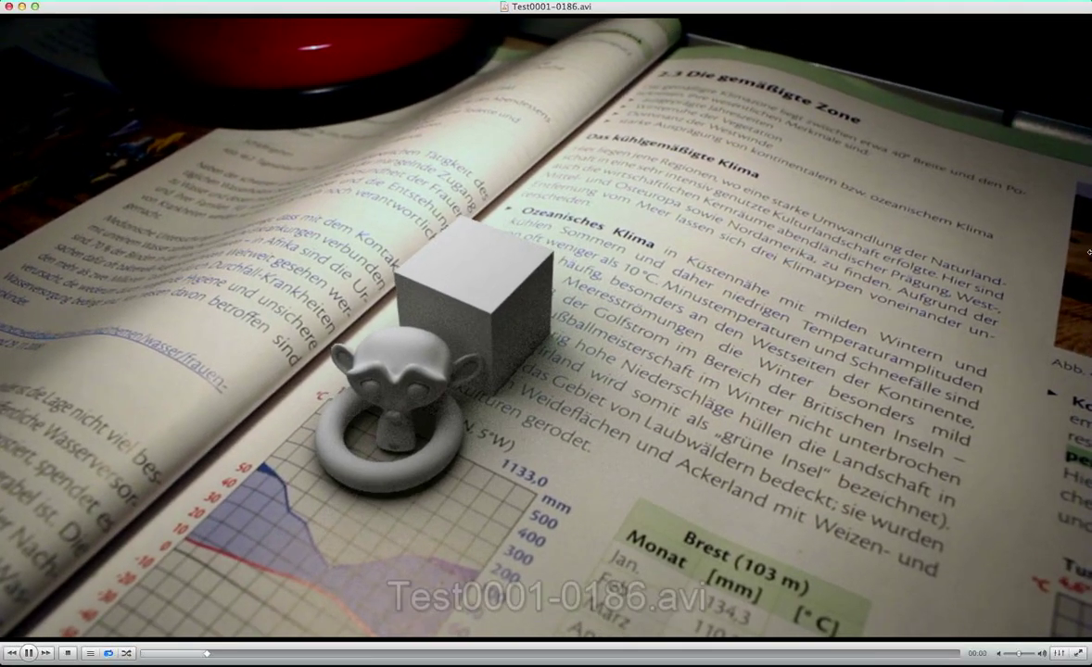